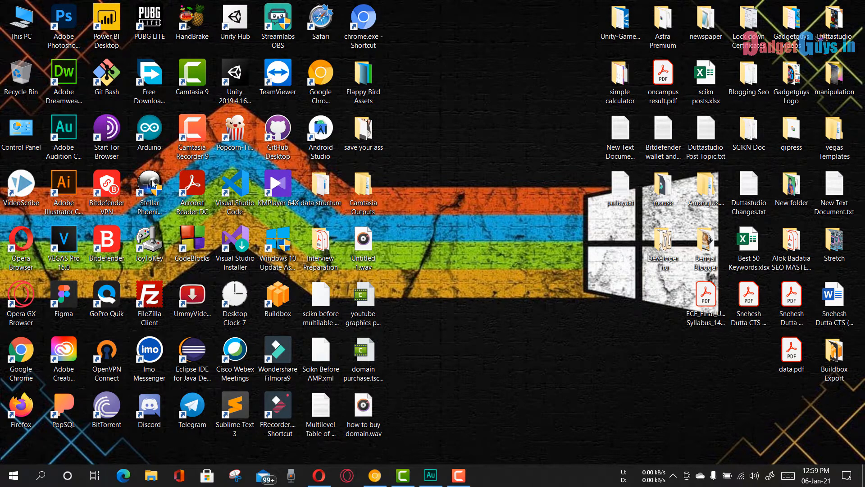
# Step: Switch to the Chrome window and go from the sitemap article to the Developer Tiru home page
pyautogui.click(375, 475)
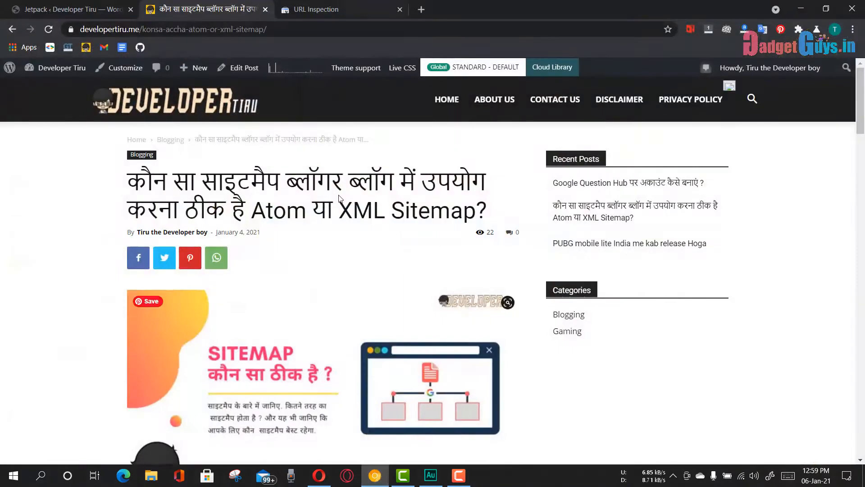
pyautogui.scroll(-1, 244, 112)
pyautogui.scroll(1, 243, 113)
pyautogui.click(243, 113)
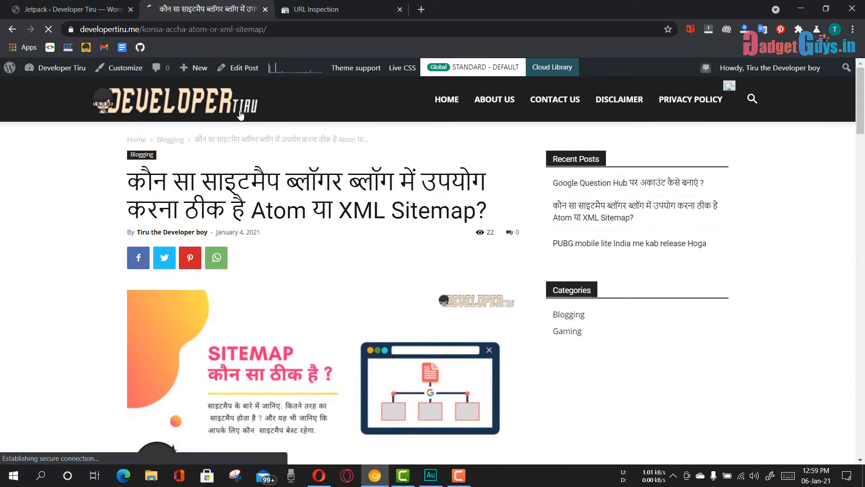
# Step: Refresh the Jetpack dashboard and examine the site's daily views from December 31 to January 6, comparing with the blog's home page
pyautogui.click(73, 5)
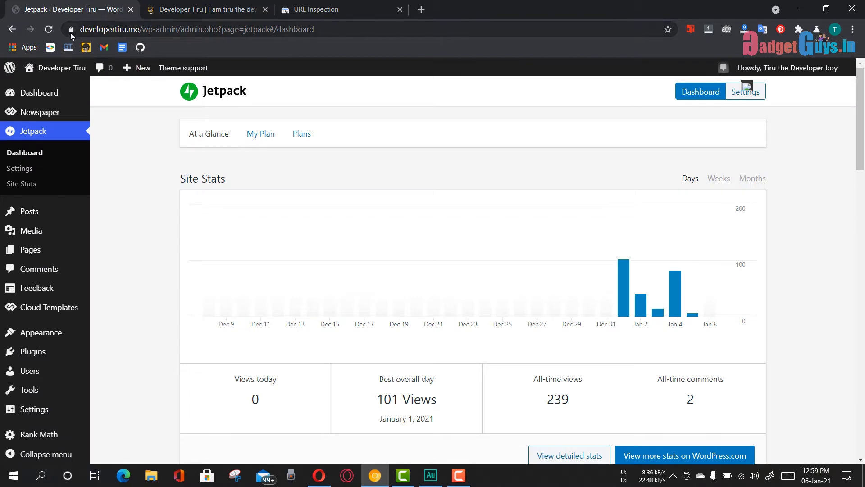
pyautogui.click(48, 29)
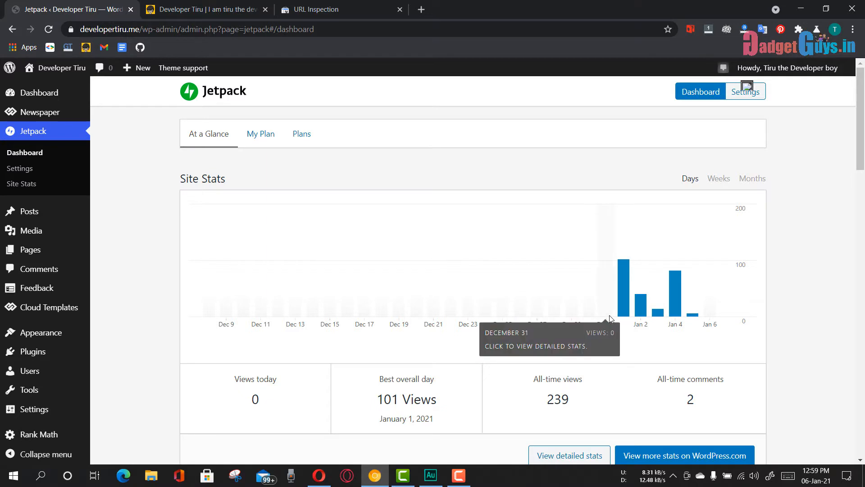
pyautogui.moveTo(610, 318)
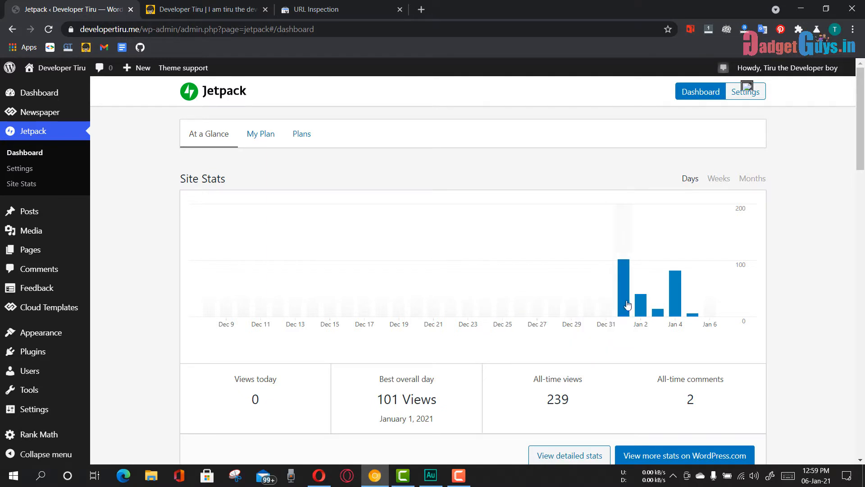
pyautogui.moveTo(628, 288)
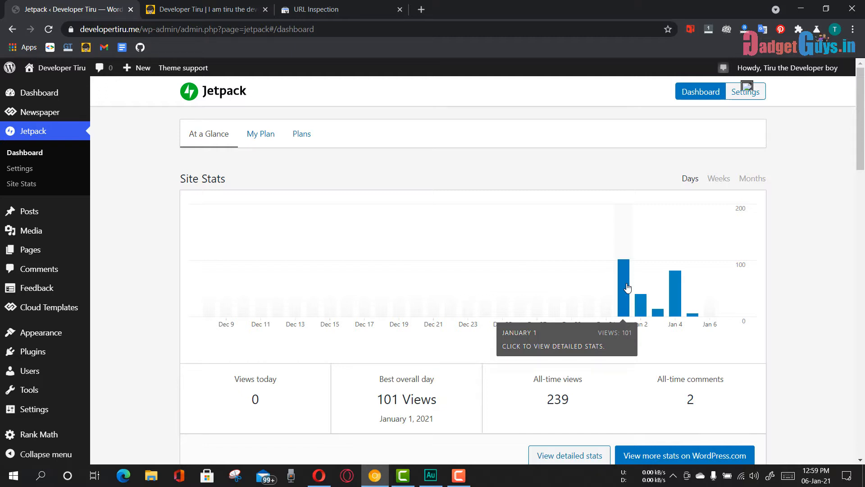
pyautogui.moveTo(638, 306)
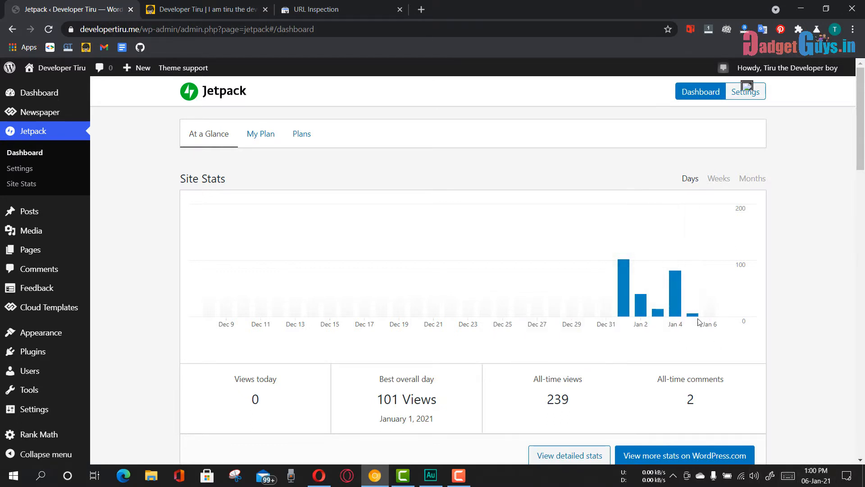
pyautogui.moveTo(717, 309)
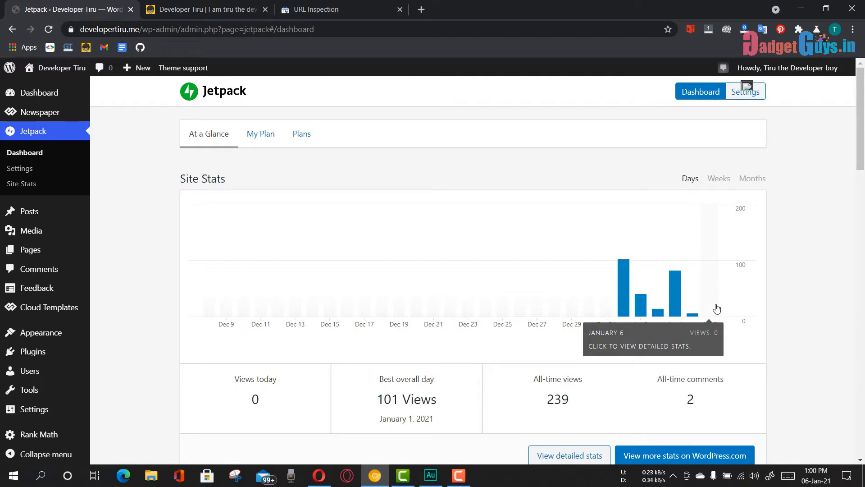
pyautogui.click(208, 5)
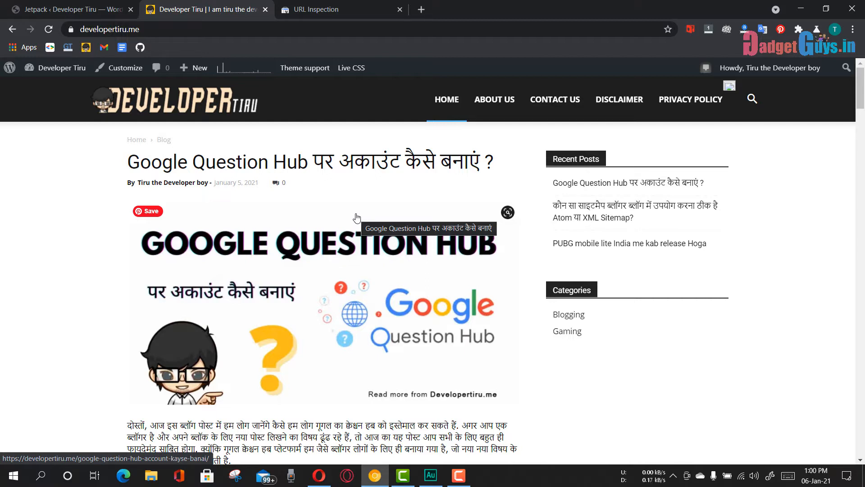
pyautogui.click(72, 7)
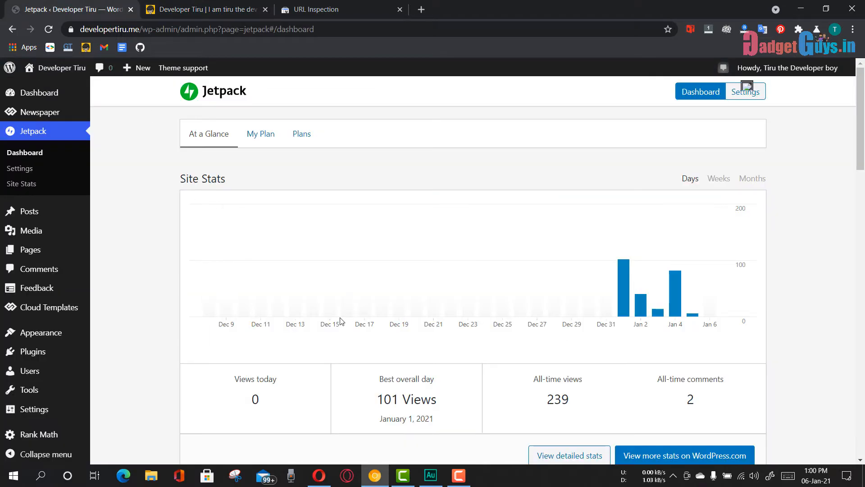
pyautogui.moveTo(354, 303)
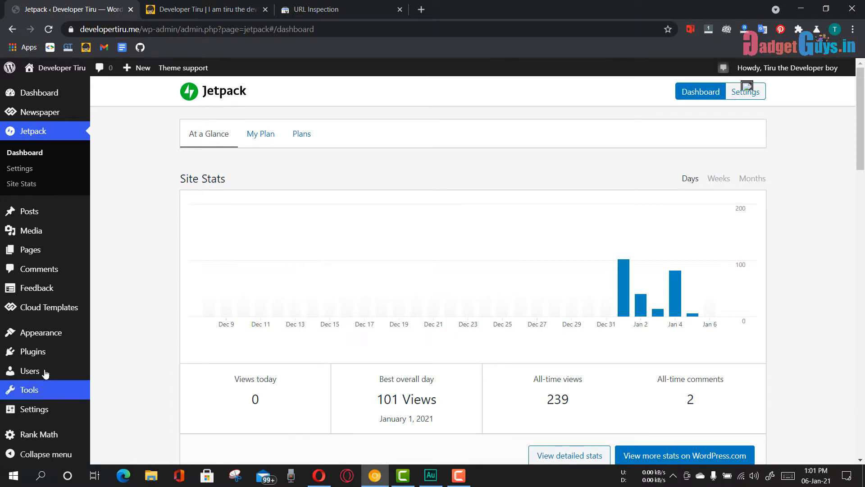
# Step: Open the site's Installed Plugins page in a new browser tab
pyautogui.moveTo(18, 354)
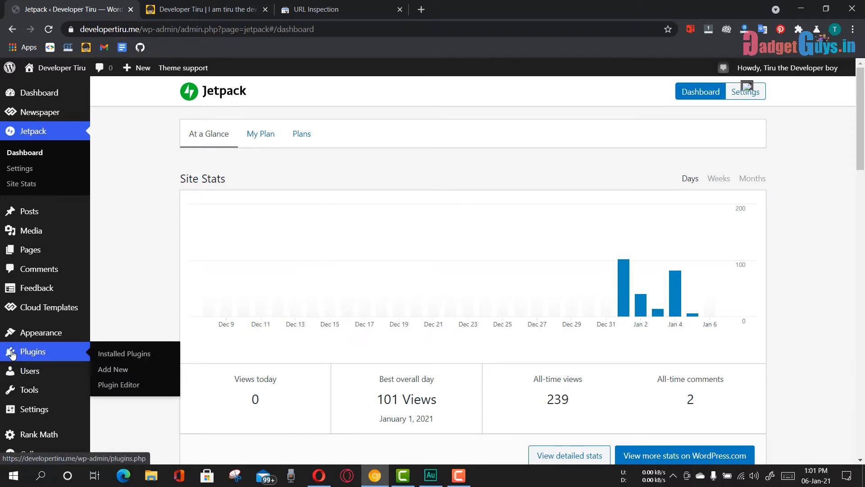
pyautogui.rightClick(108, 354)
pyautogui.click(138, 360)
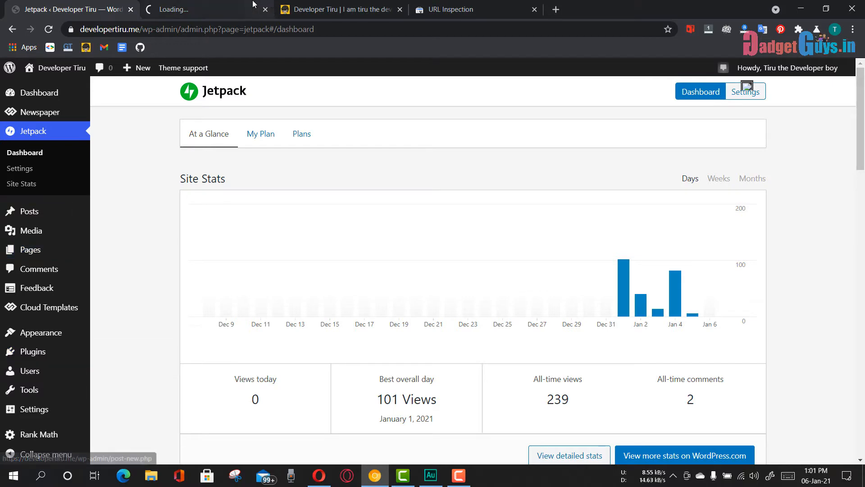
pyautogui.click(229, 6)
pyautogui.click(358, 6)
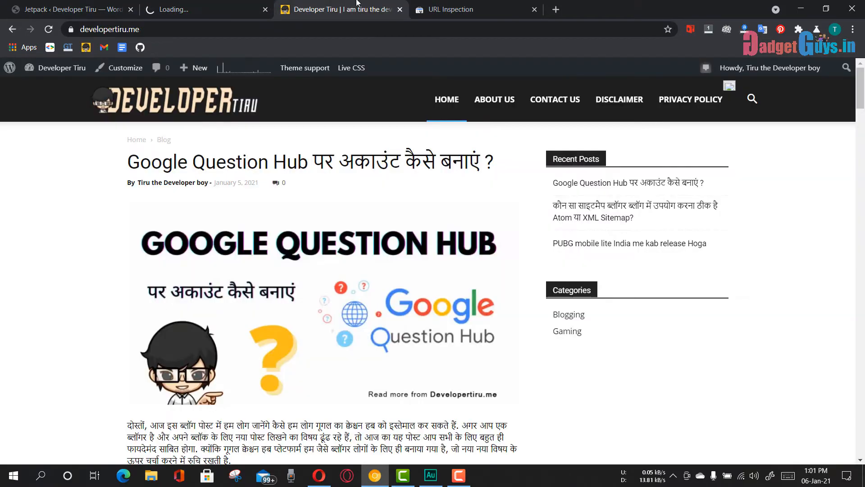
pyautogui.click(459, 4)
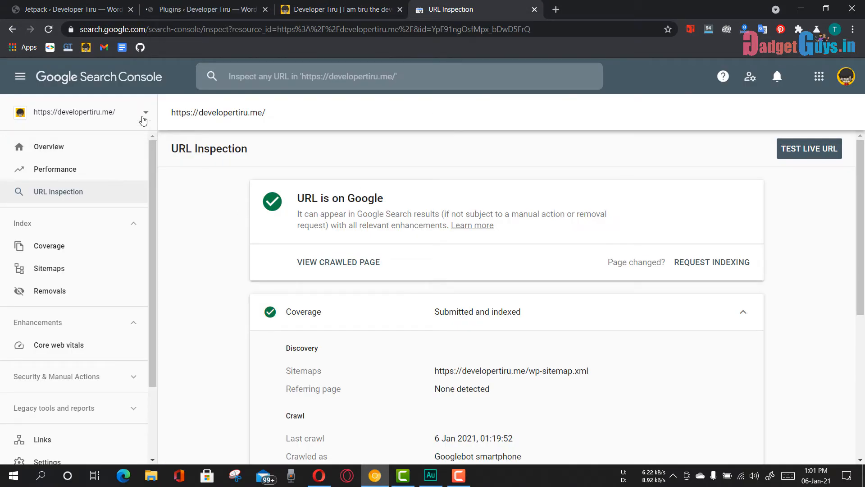
pyautogui.moveTo(268, 116); pyautogui.dragTo(174, 114)
pyautogui.rightClick(184, 109)
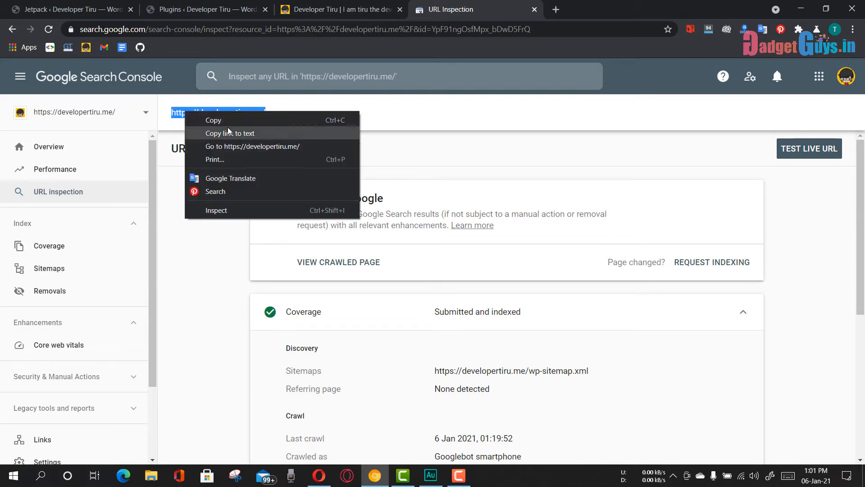
pyautogui.click(203, 117)
pyautogui.click(556, 9)
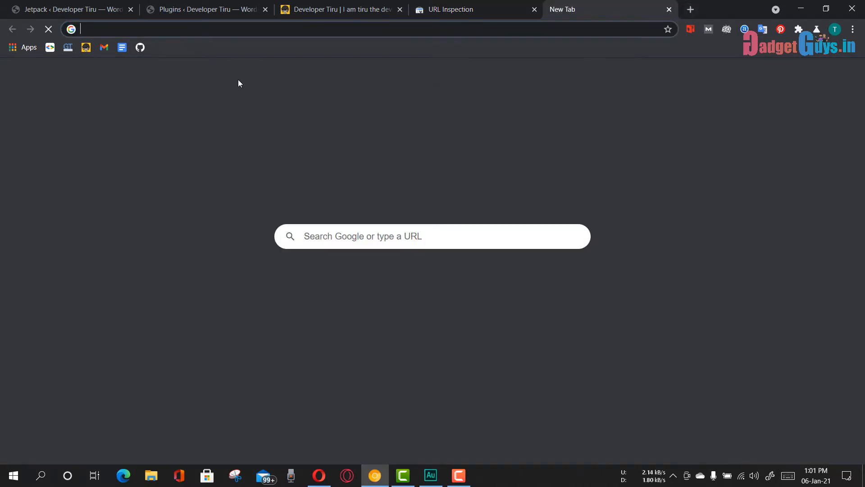
pyautogui.write('site:https://developertiru.me/')
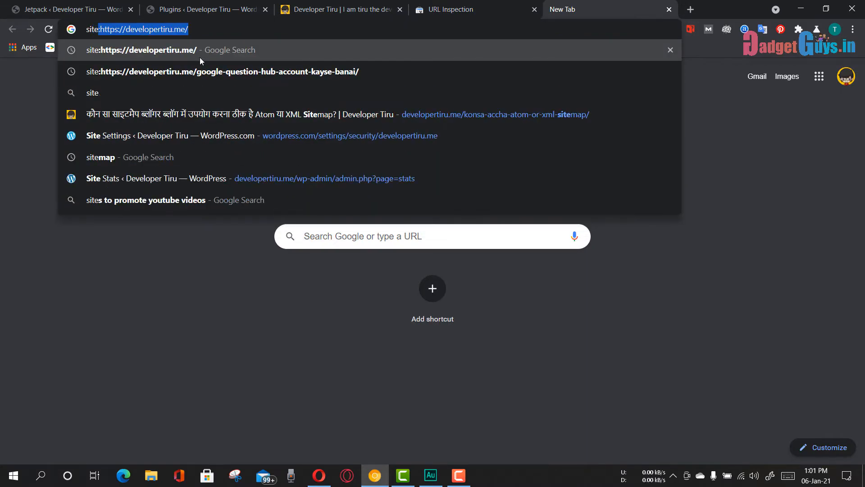
pyautogui.click(200, 58)
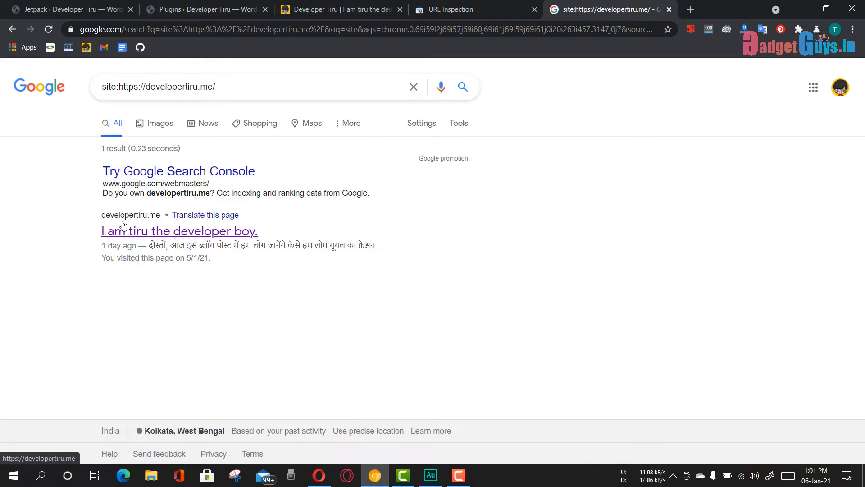
pyautogui.click(164, 230)
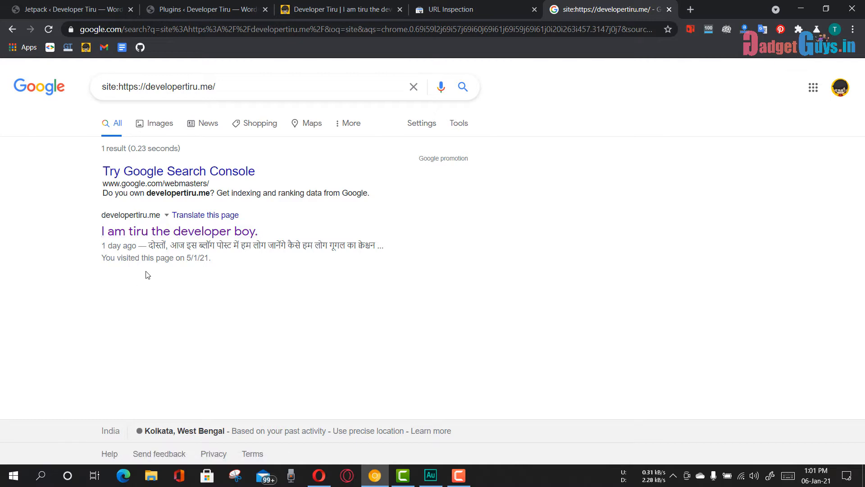
pyautogui.click(668, 10)
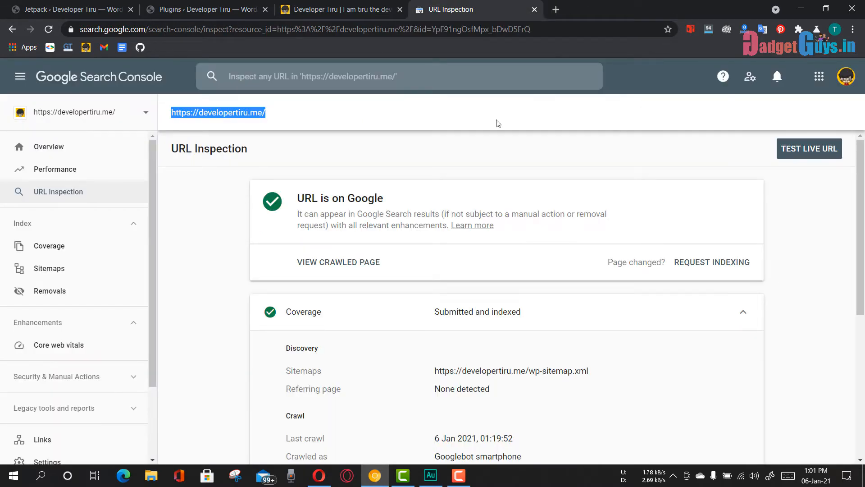
# Step: Search the WordPress plugin directory for "site kit" from the Add Plugins page
pyautogui.click(191, 6)
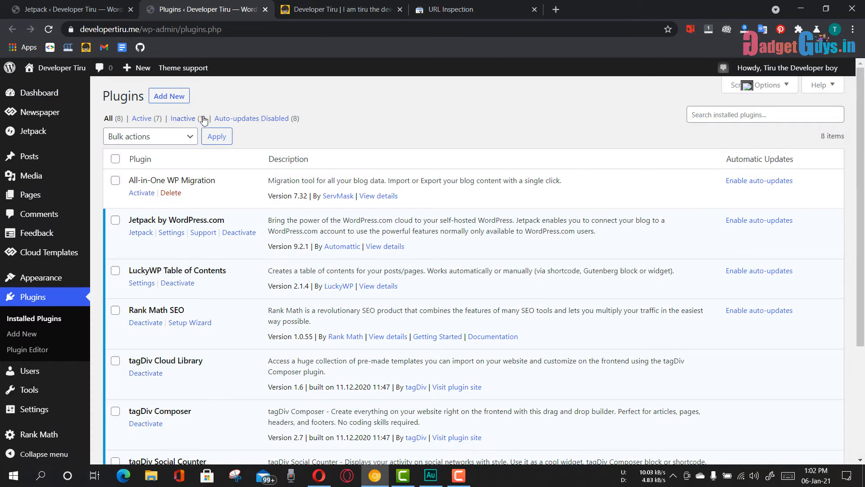
pyautogui.click(182, 104)
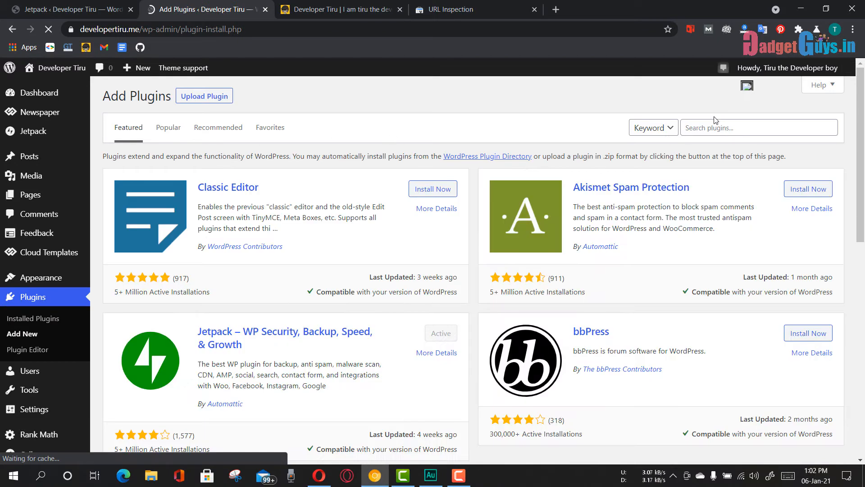
pyautogui.click(713, 128)
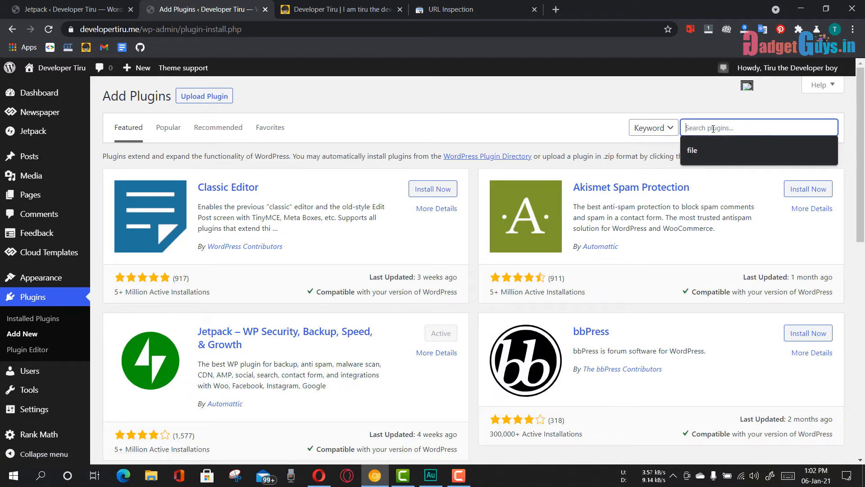
pyautogui.write('siteki')
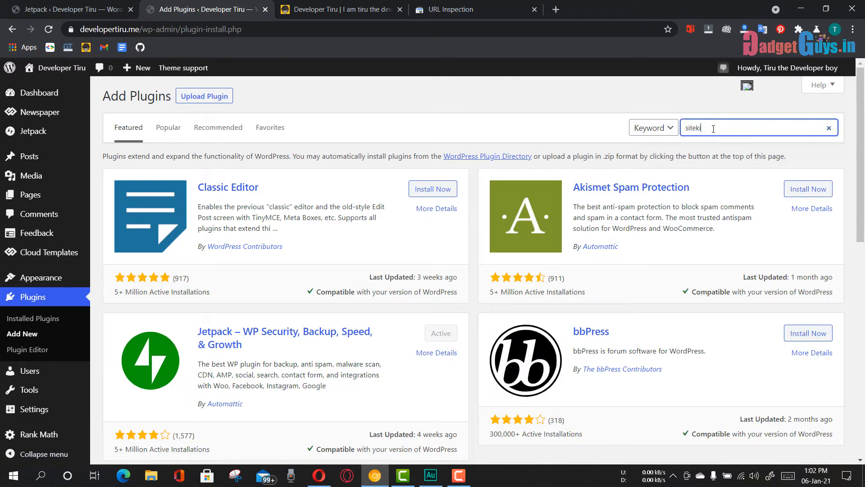
pyautogui.write('t')
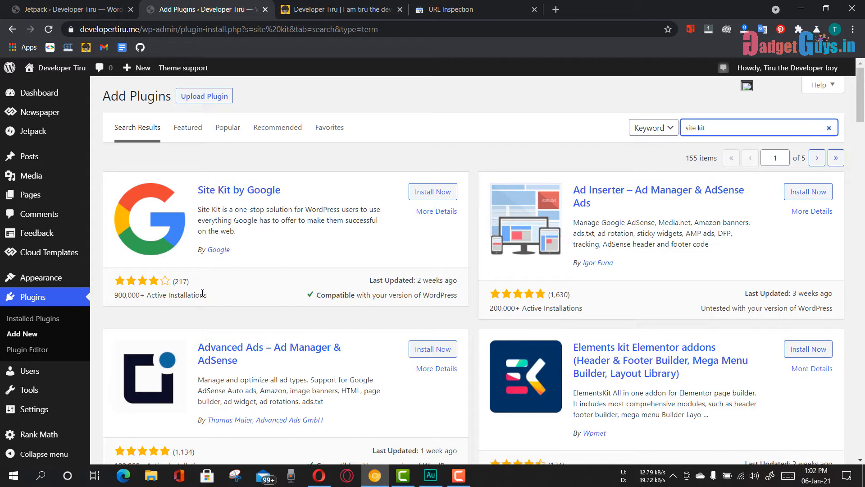
# Step: Install and activate the Site Kit by Google plugin
pyautogui.click(437, 193)
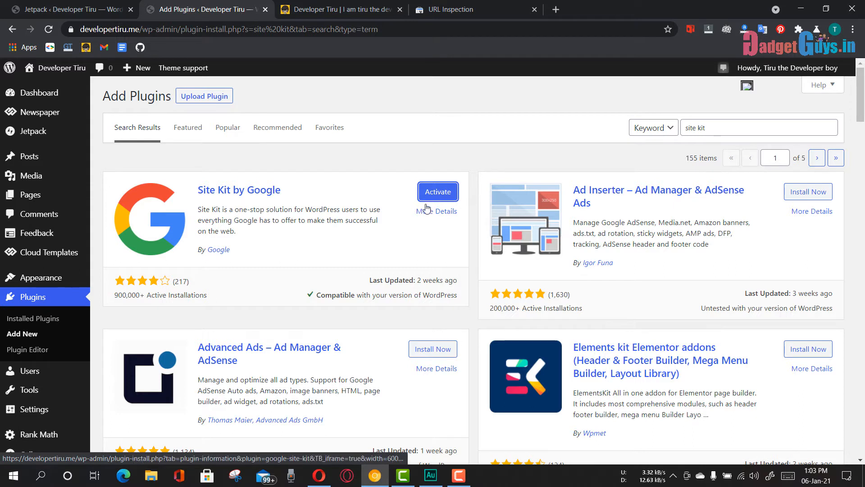
pyautogui.click(434, 194)
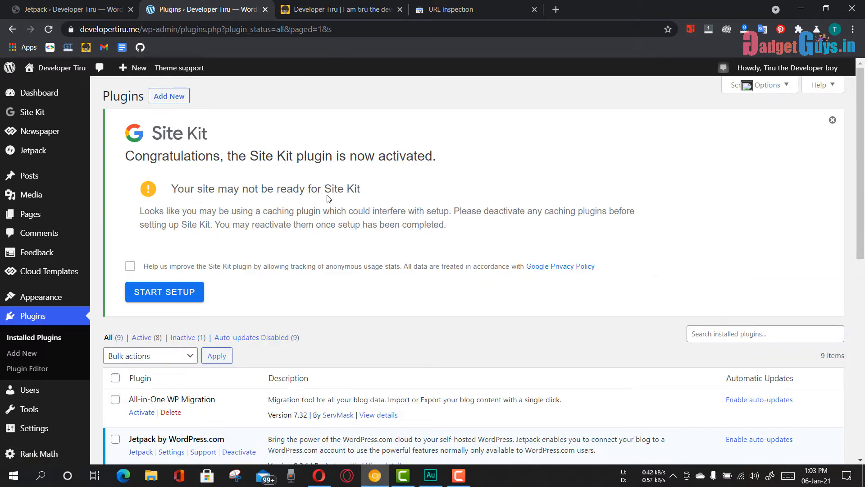
# Step: Start the Site Kit setup and proceed to signing in with Google
pyautogui.scroll(-2, 353, 198)
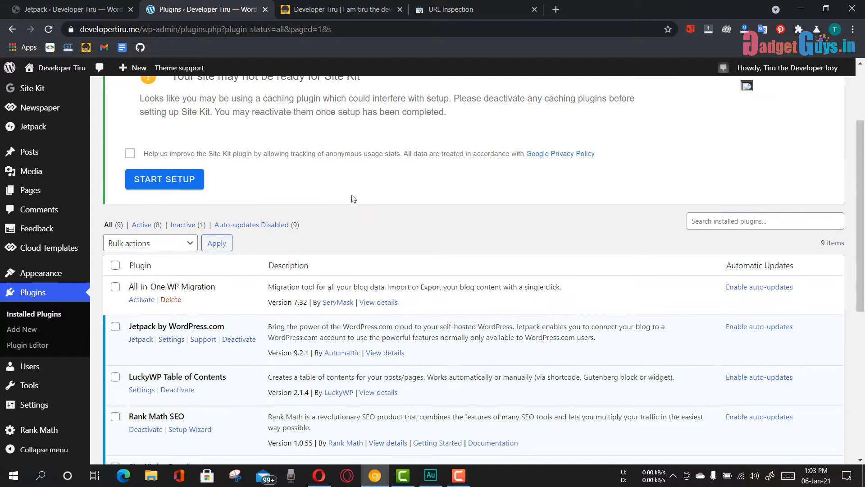
pyautogui.click(174, 181)
pyautogui.scroll(1, 408, 199)
pyautogui.scroll(1, 407, 199)
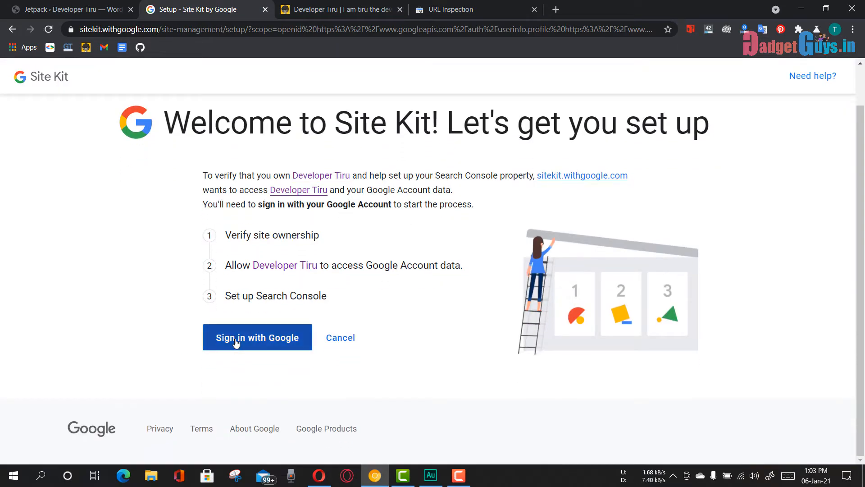
pyautogui.click(236, 343)
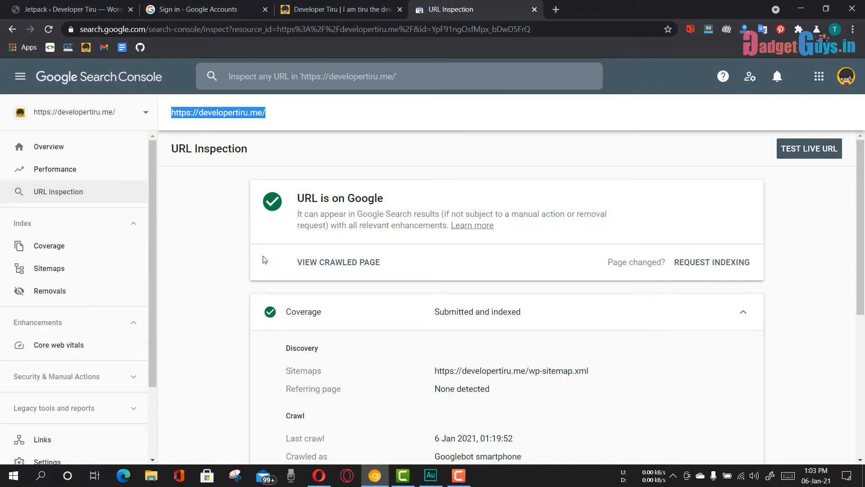
# Step: Choose the site owner's Google account and allow Site Kit to manage Search Console data and the list of sites and domains
pyautogui.click(185, 9)
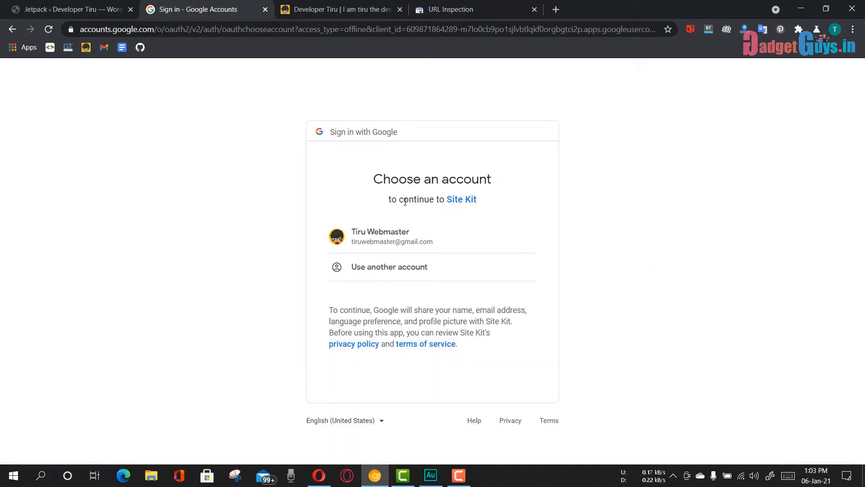
pyautogui.click(423, 247)
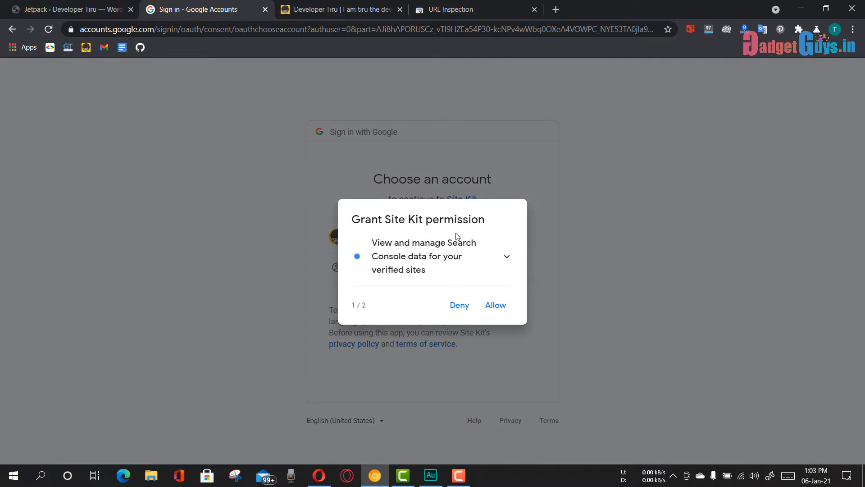
pyautogui.click(496, 306)
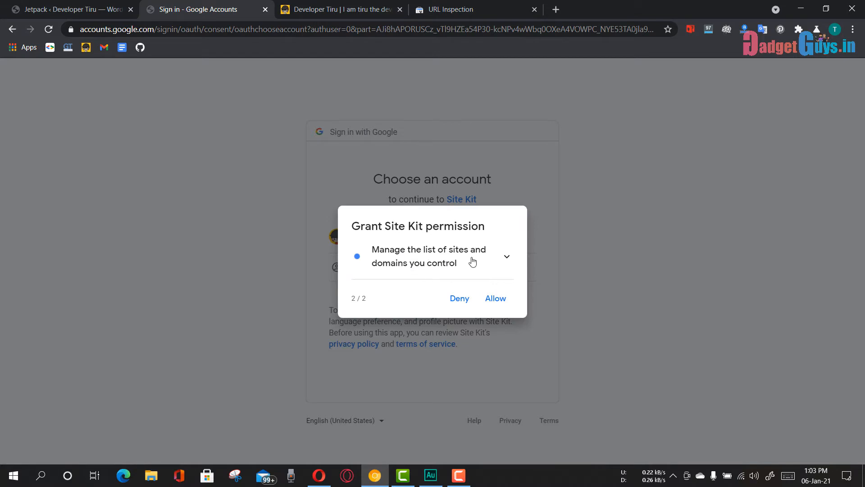
pyautogui.click(496, 299)
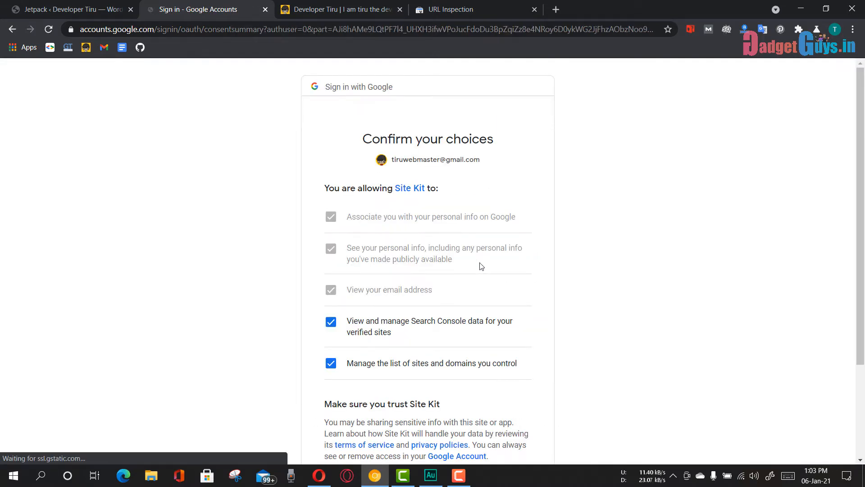
# Step: Confirm the Site Kit permissions, verify ownership of the site, and allow it to access Google Account data
pyautogui.scroll(-3, 479, 266)
pyautogui.click(506, 395)
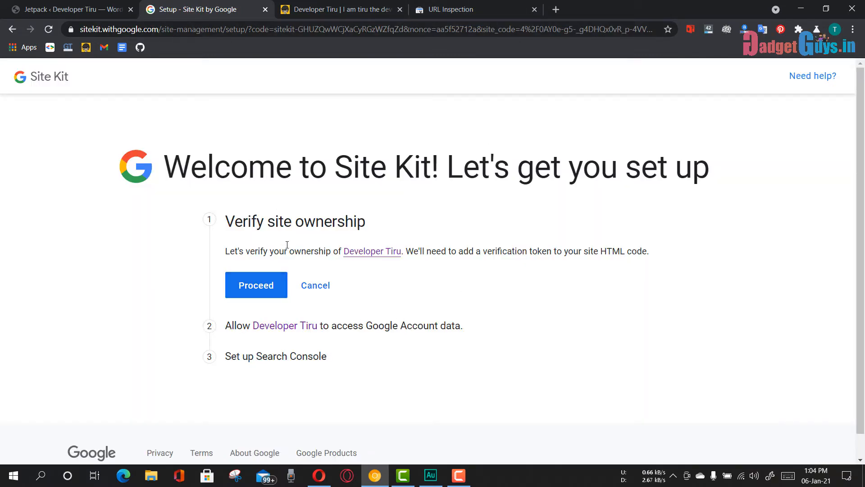
pyautogui.click(257, 286)
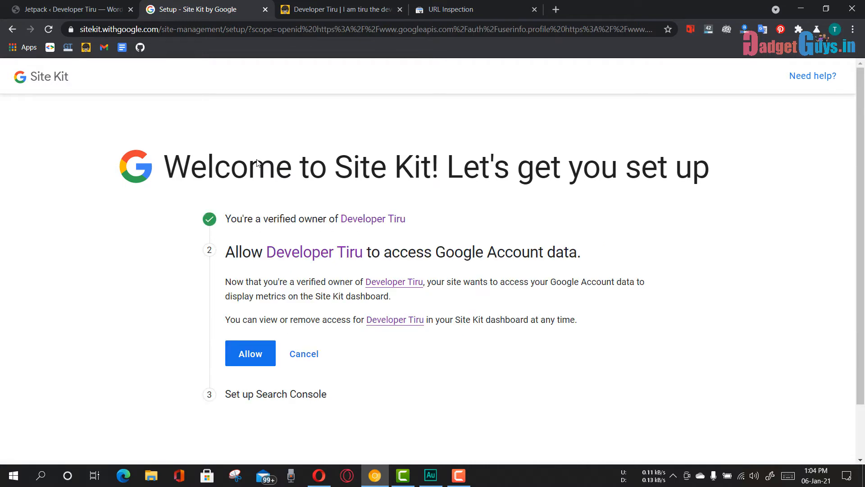
pyautogui.scroll(-1, 266, 212)
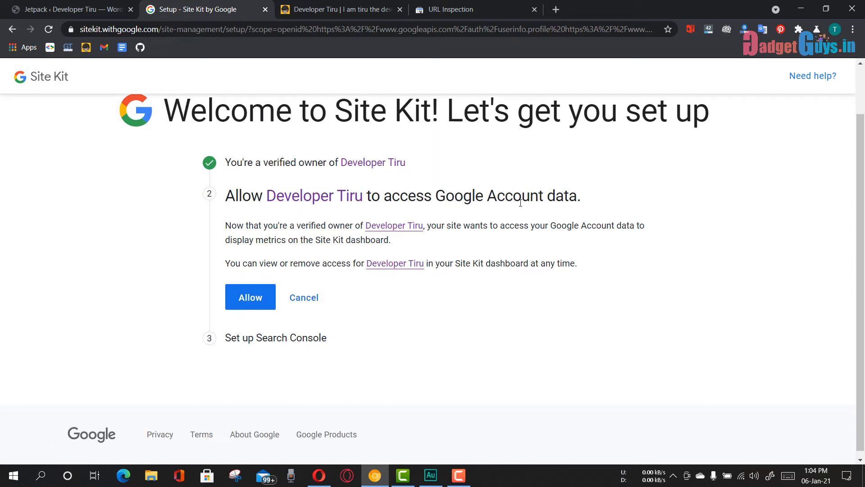
pyautogui.click(266, 298)
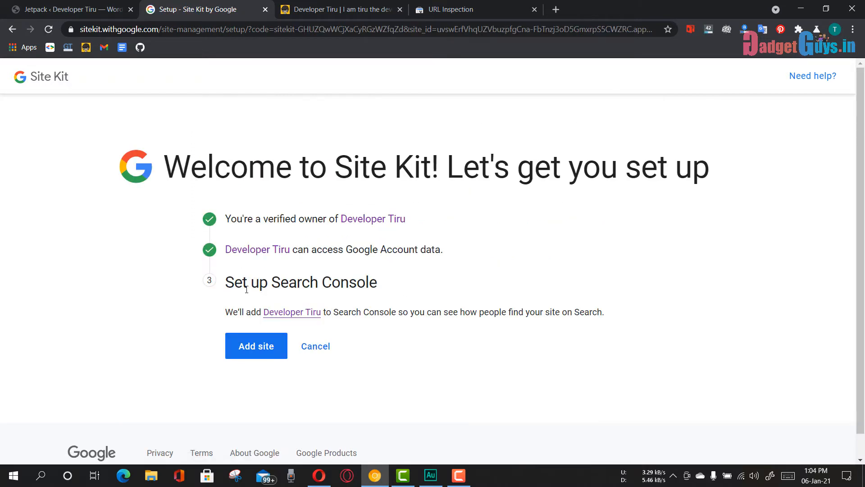
# Step: Add the site to Search Console and finish the setup by going to the Site Kit dashboard
pyautogui.click(258, 353)
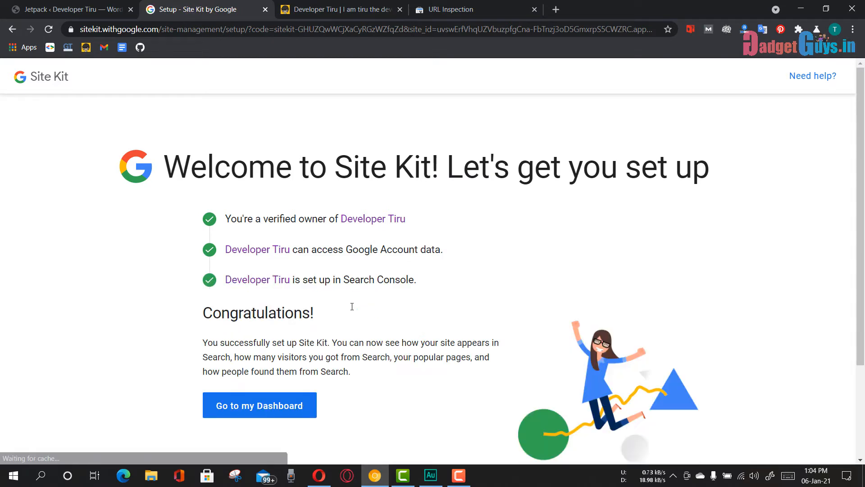
pyautogui.scroll(-3, 349, 307)
pyautogui.click(269, 305)
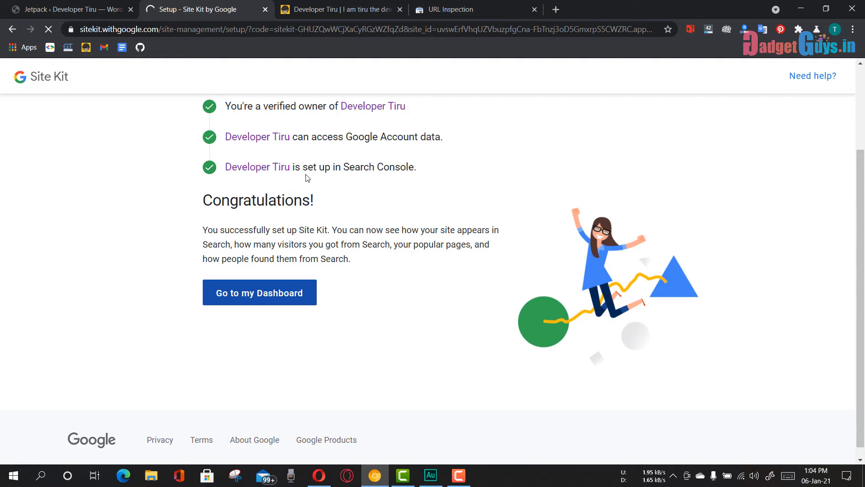
pyautogui.scroll(2, 309, 177)
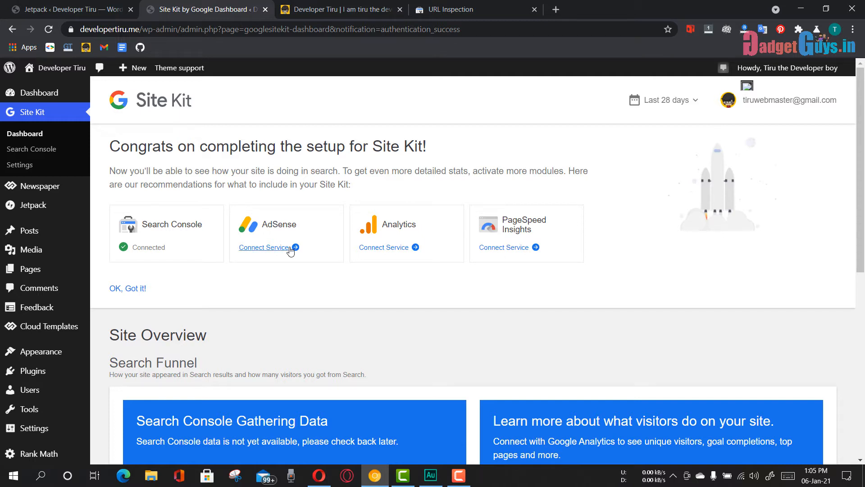
# Step: Connect the Analytics service with the owner's Google account, allowing Site Kit to see and download Google Analytics data
pyautogui.click(392, 252)
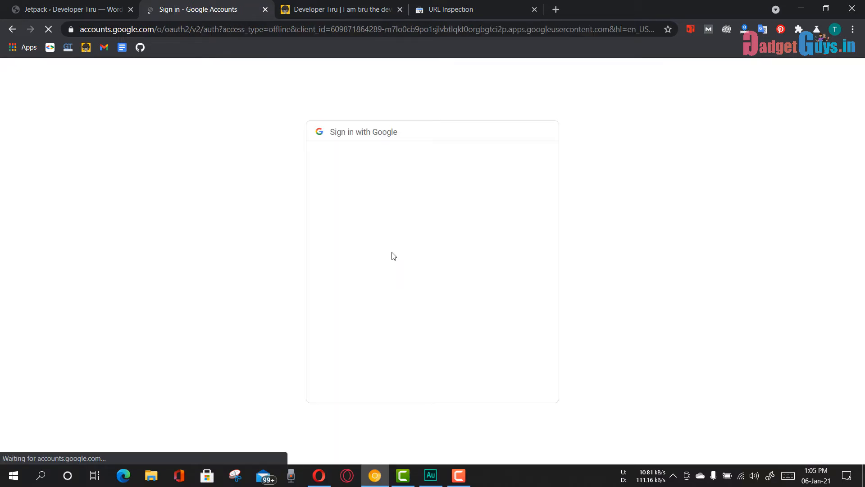
pyautogui.click(400, 239)
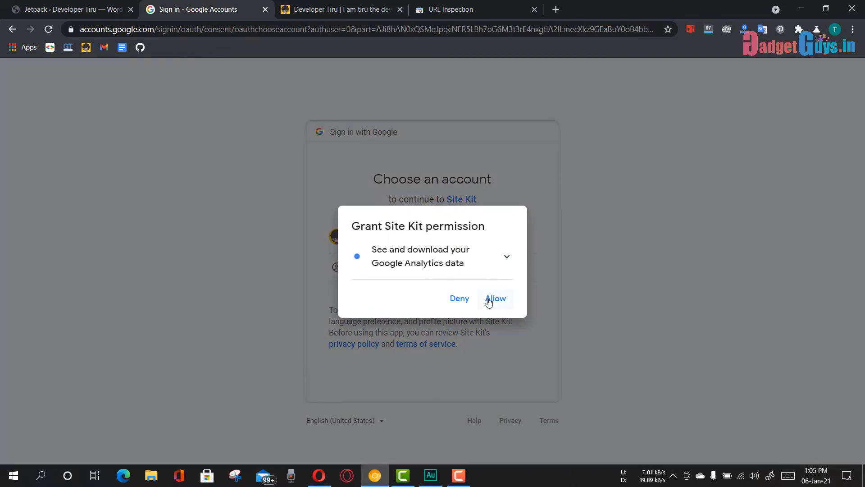
pyautogui.click(489, 299)
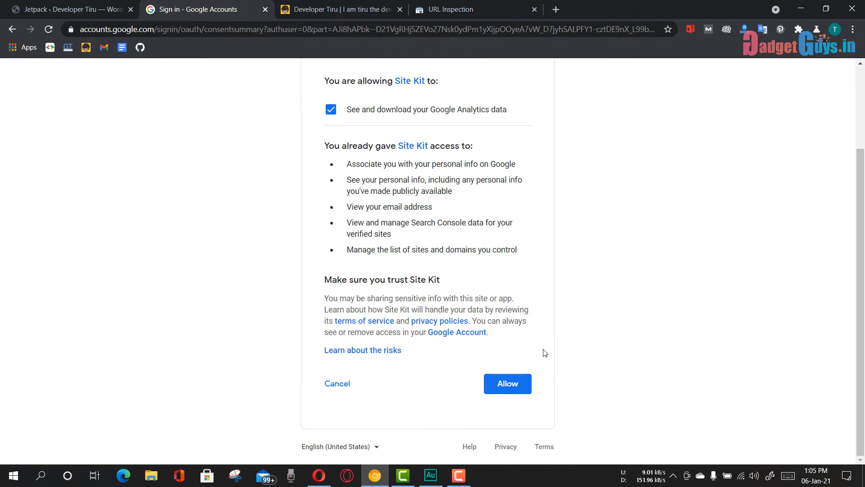
pyautogui.click(507, 383)
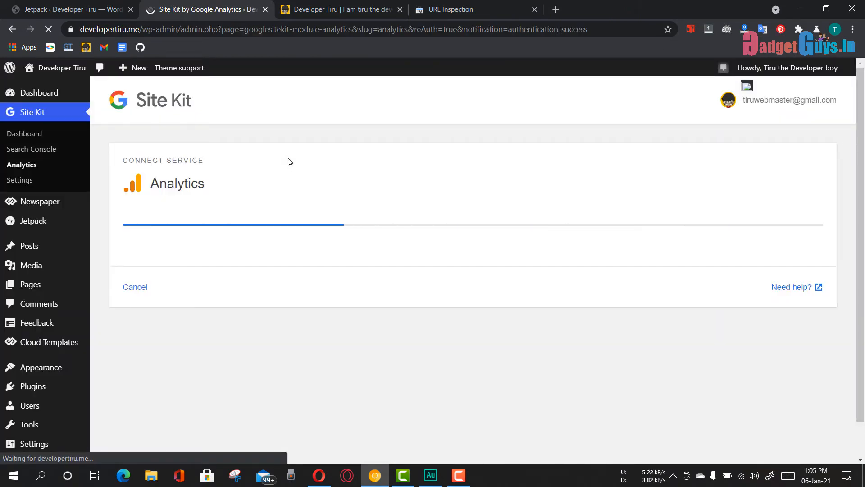
# Step: Create an Analytics account with the pre-filled details and allow Site Kit to create it with its default property and view
pyautogui.scroll(-1, 324, 282)
pyautogui.scroll(-2, 322, 281)
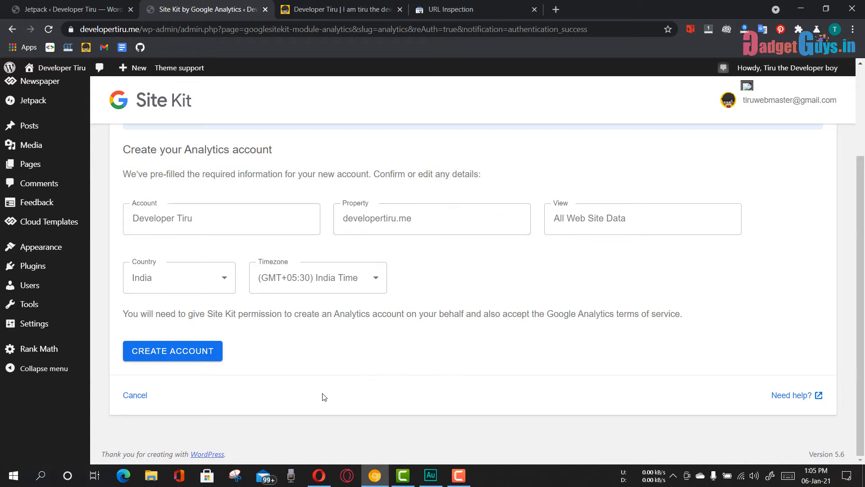
pyautogui.click(169, 352)
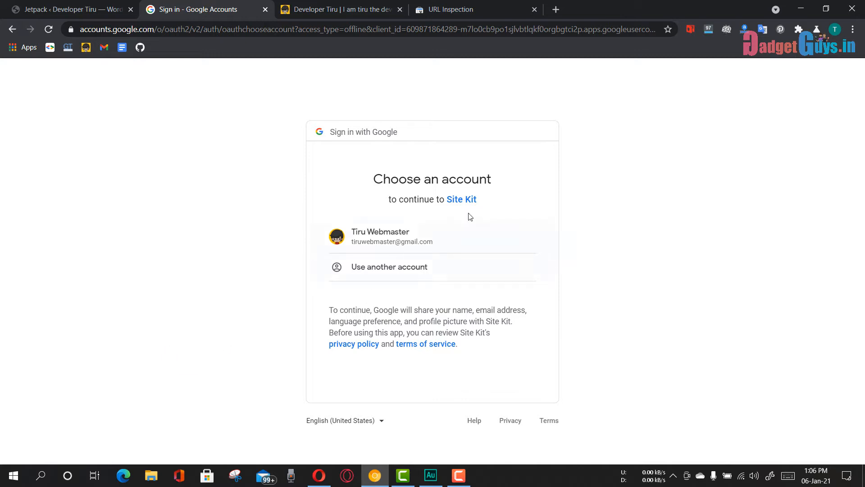
pyautogui.click(417, 239)
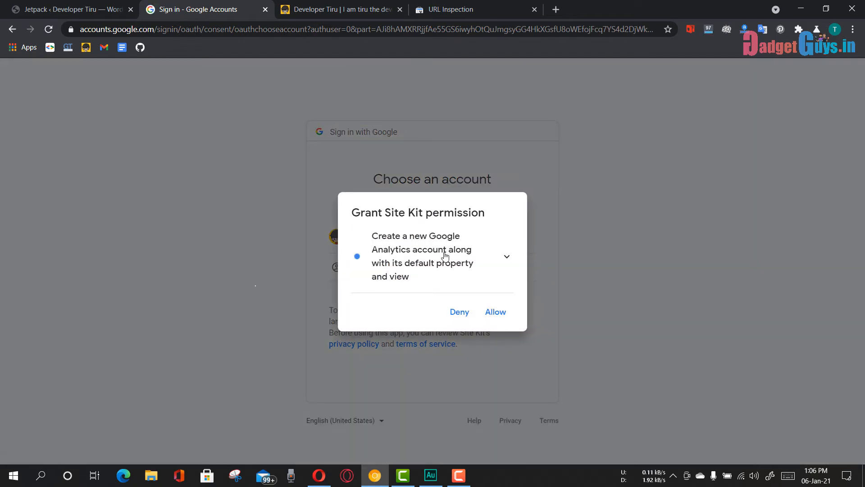
pyautogui.click(495, 312)
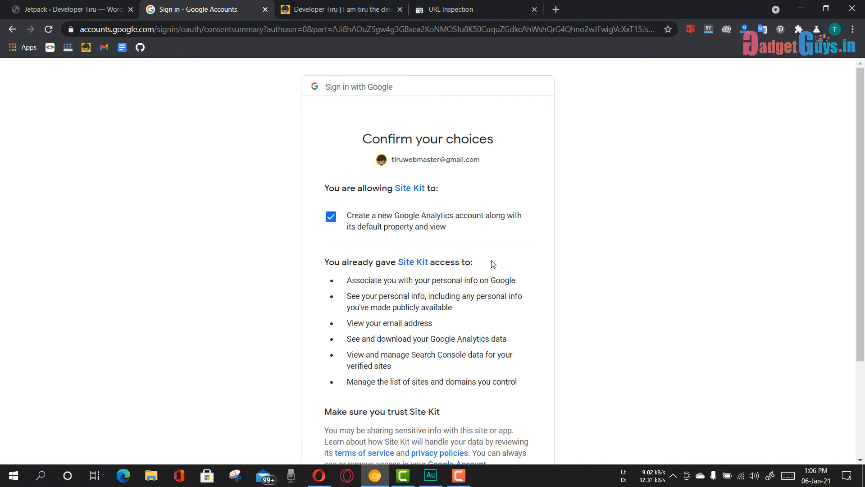
pyautogui.scroll(-3, 545, 350)
pyautogui.click(521, 385)
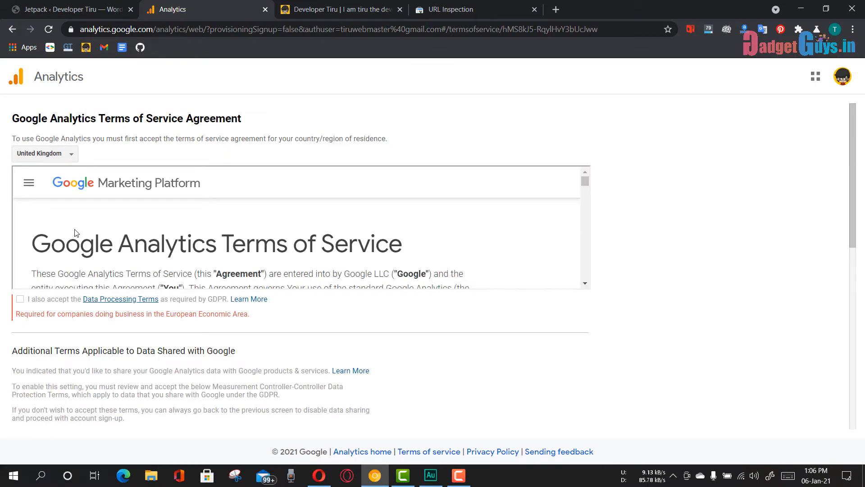
# Step: Accept the GDPR Data Processing Terms and the Measurement Controller-Controller Data Protection Terms in the Google Analytics agreement
pyautogui.scroll(-5, 77, 234)
pyautogui.click(23, 302)
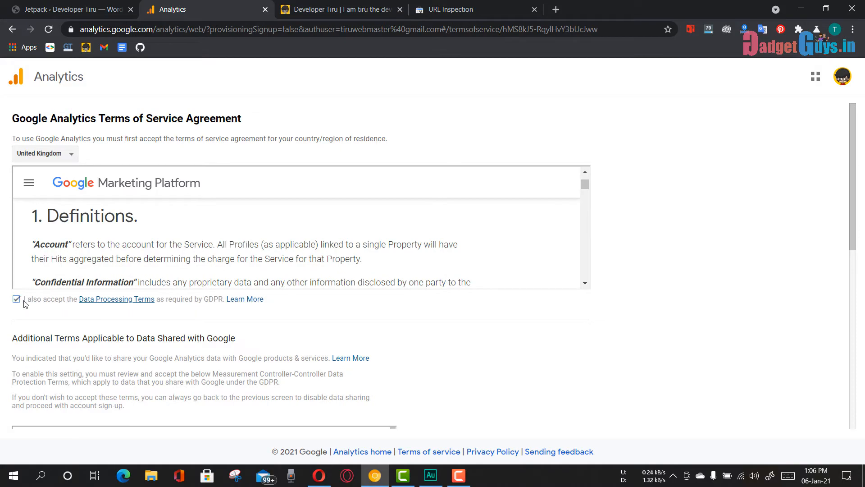
pyautogui.scroll(-4, 257, 365)
pyautogui.scroll(-10, 257, 365)
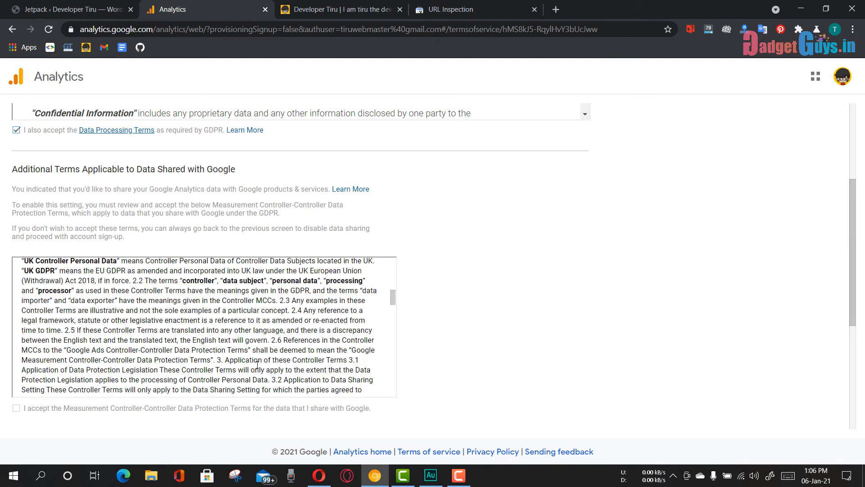
pyautogui.moveTo(394, 311); pyautogui.dragTo(389, 400)
pyautogui.click(16, 407)
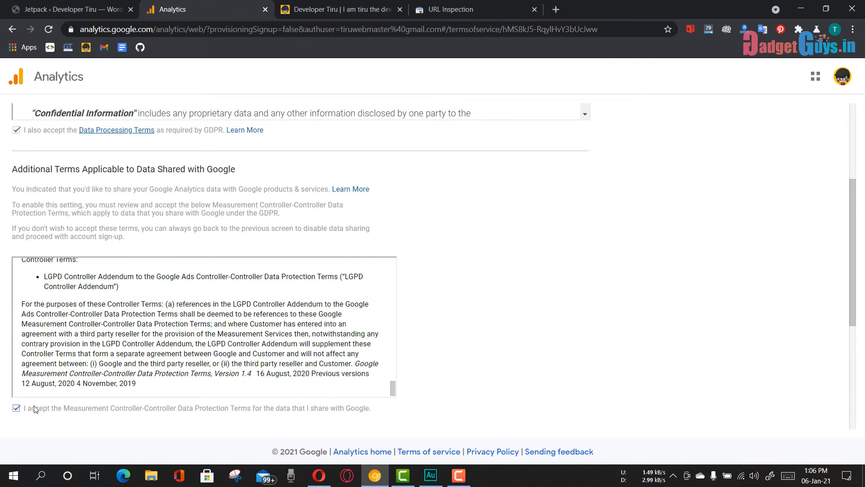
# Step: Accept the Google Analytics Terms of Service with all data sharing settings kept on, and return to the Site Kit dashboard
pyautogui.scroll(-4, 286, 361)
pyautogui.scroll(-2, 289, 402)
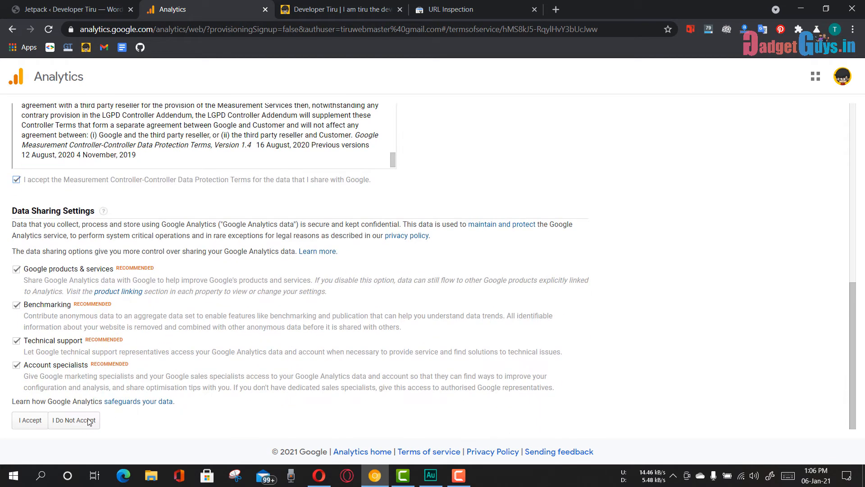
pyautogui.click(40, 419)
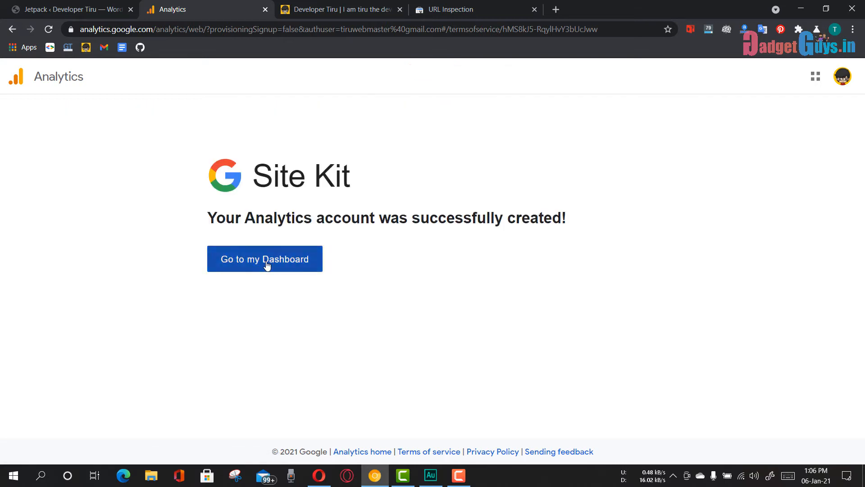
pyautogui.click(266, 264)
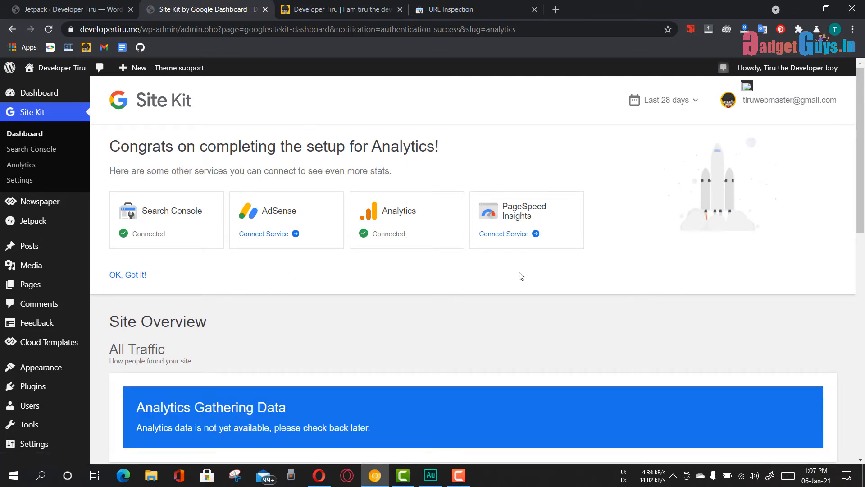
# Step: Connect the PageSpeed Insights service and look over the Site Kit dashboard overview
pyautogui.click(514, 235)
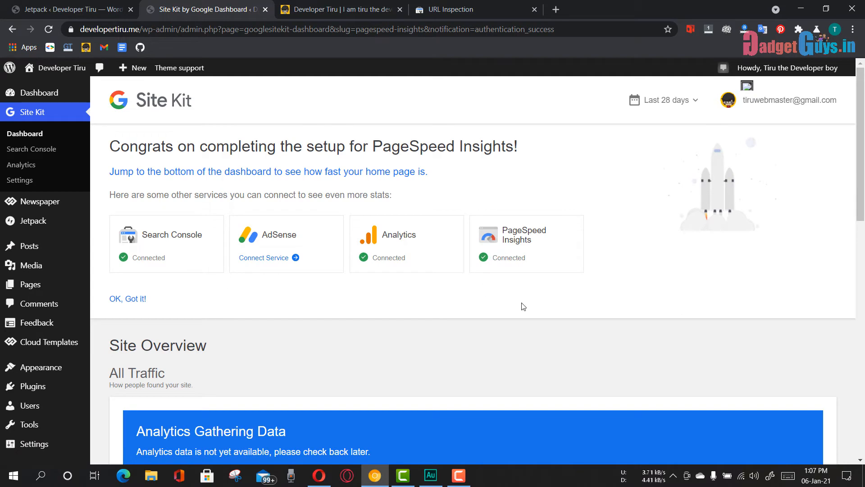
pyautogui.scroll(-4, 523, 305)
pyautogui.scroll(2, 523, 306)
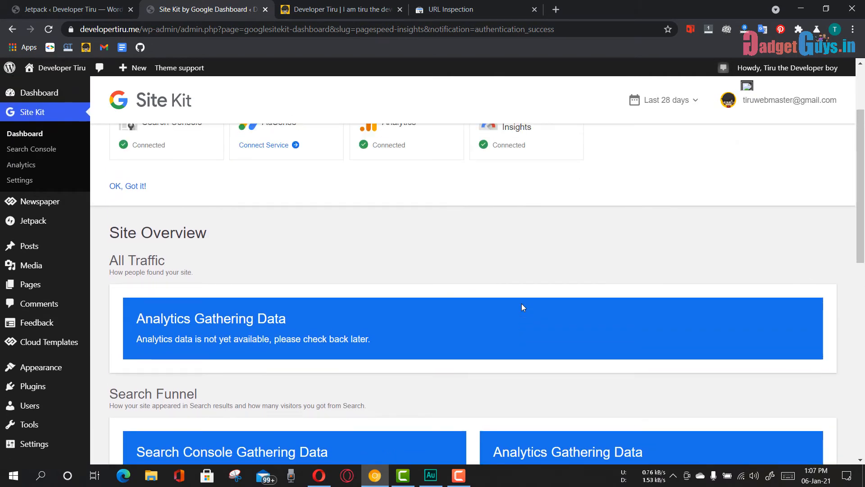
pyautogui.scroll(2, 521, 305)
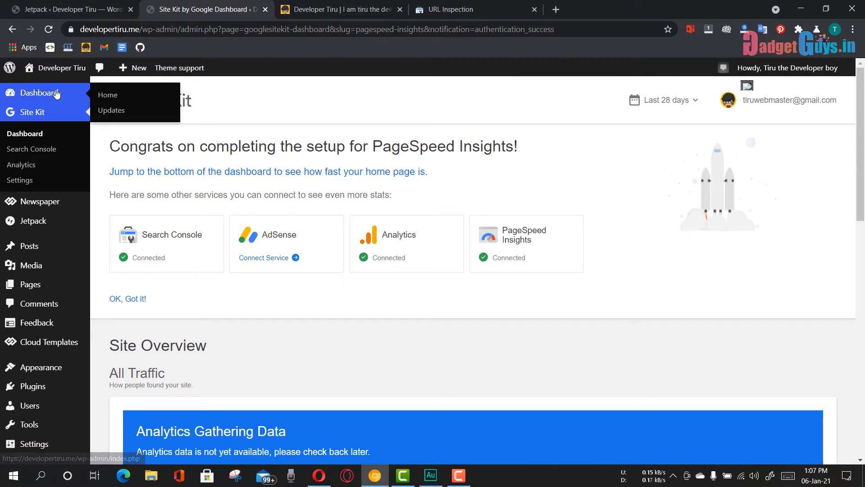
# Step: Move the Site Kit Summary widget on the WordPress dashboard home to the head of the second column
pyautogui.click(399, 174)
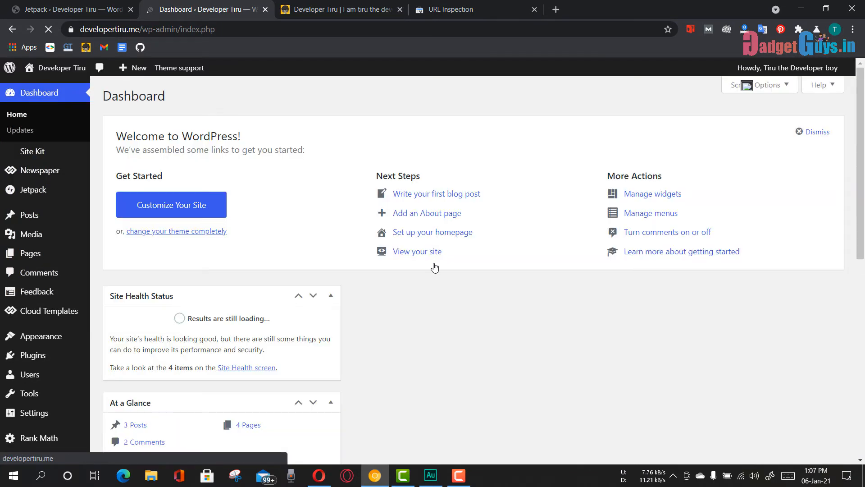
pyautogui.scroll(-10, 434, 263)
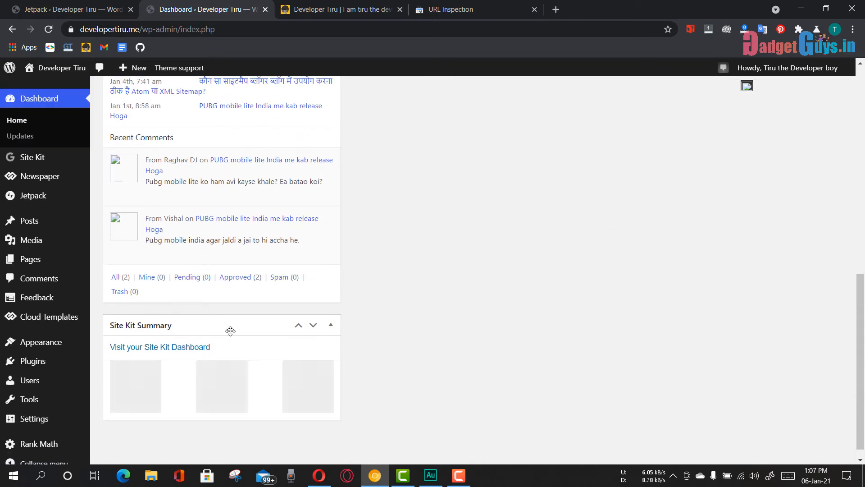
pyautogui.moveTo(230, 332); pyautogui.dragTo(468, 201)
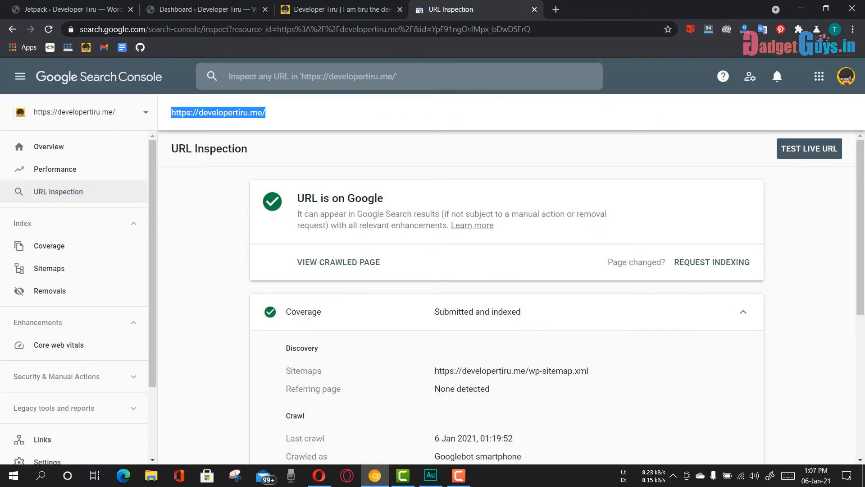
# Step: Check the Performance report for the site in Google Search Console
pyautogui.click(464, 6)
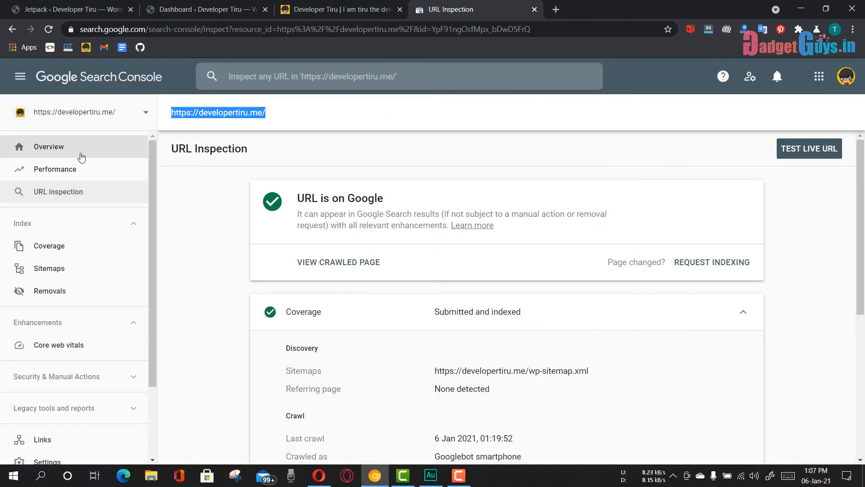
pyautogui.click(56, 177)
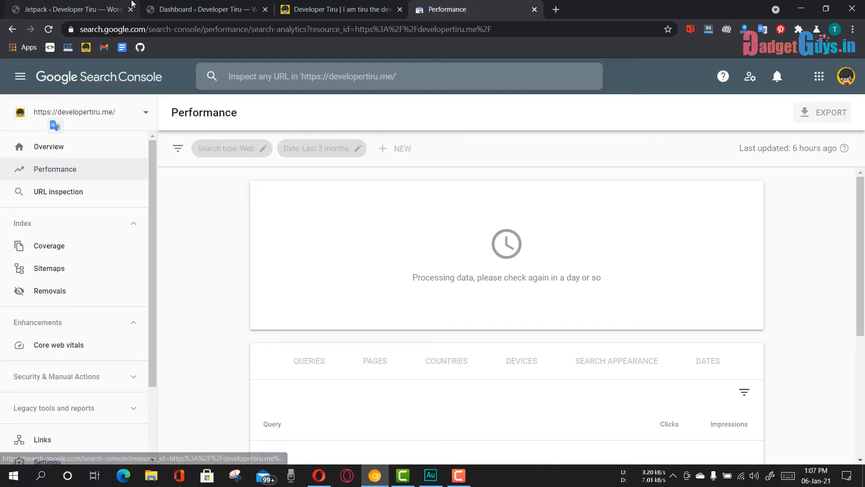
# Step: Return to the WordPress dashboard and view Site Kit's Analytics page
pyautogui.click(88, 5)
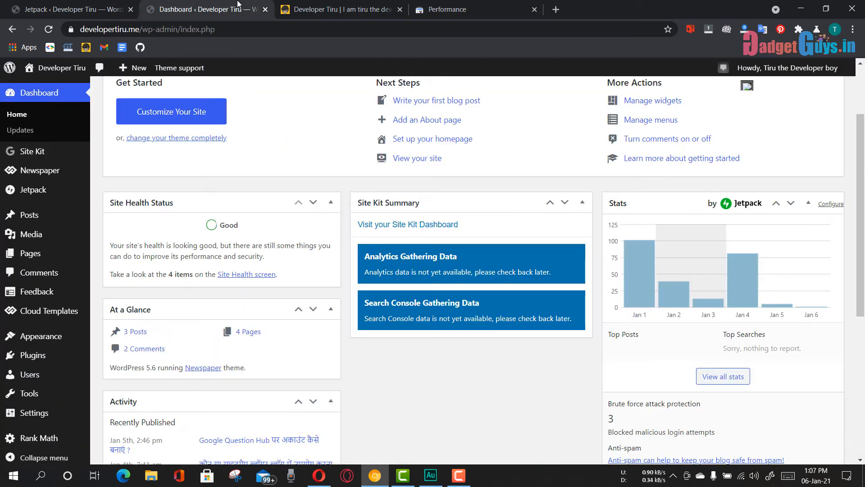
pyautogui.click(226, 9)
pyautogui.moveTo(35, 156)
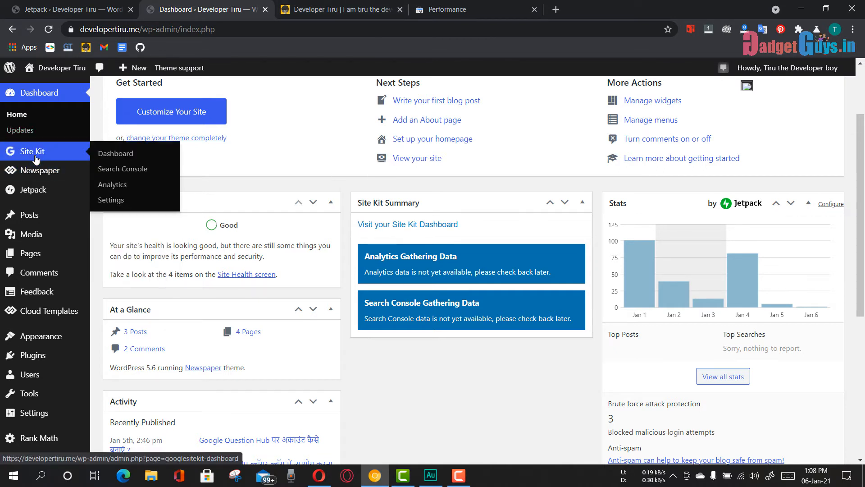
pyautogui.click(109, 185)
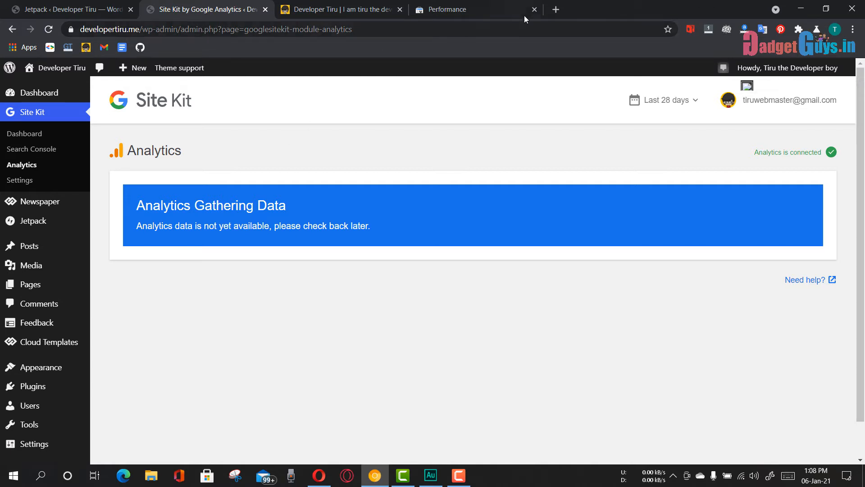
# Step: Search Google for "google analytics" in a new browser tab and open the Google Analytics site
pyautogui.click(555, 10)
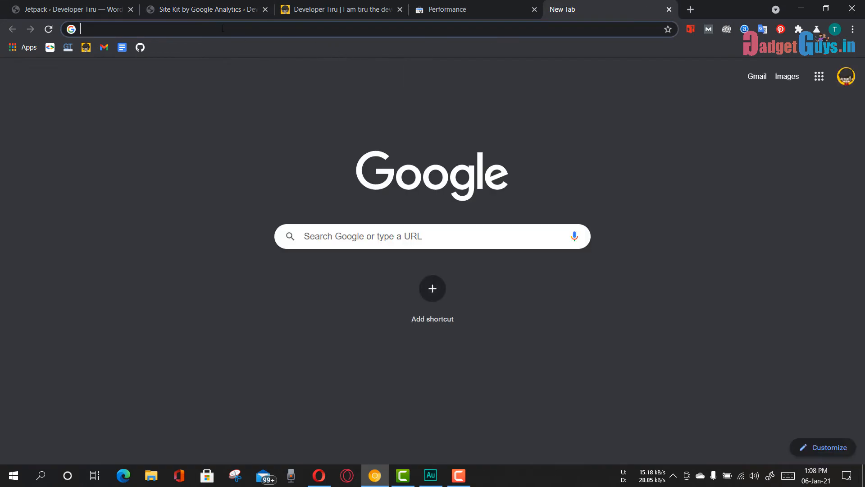
pyautogui.write('goog')
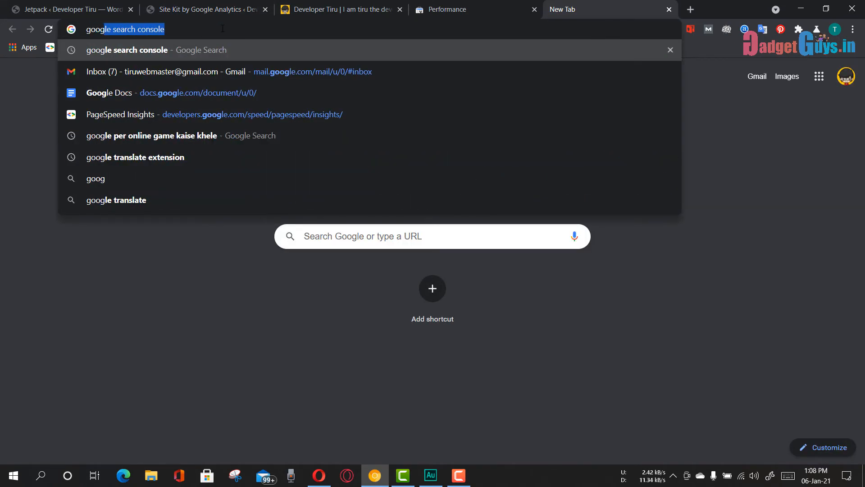
pyautogui.write('le ')
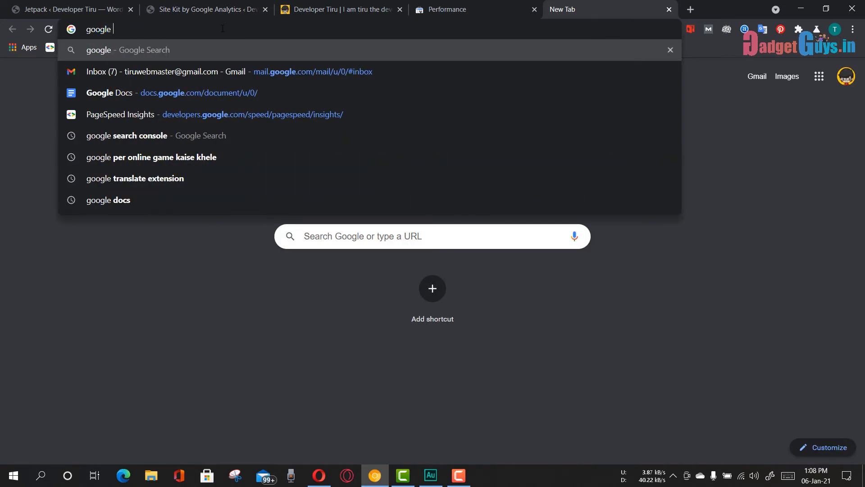
pyautogui.write('analyti')
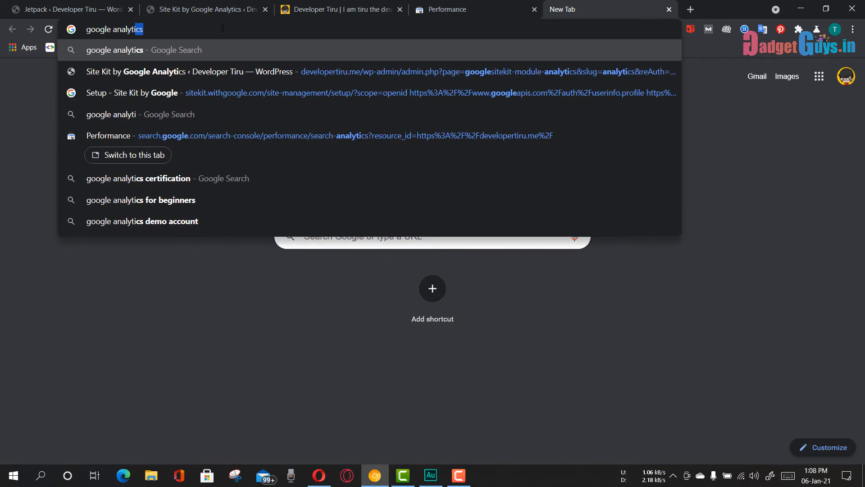
pyautogui.press('Return')
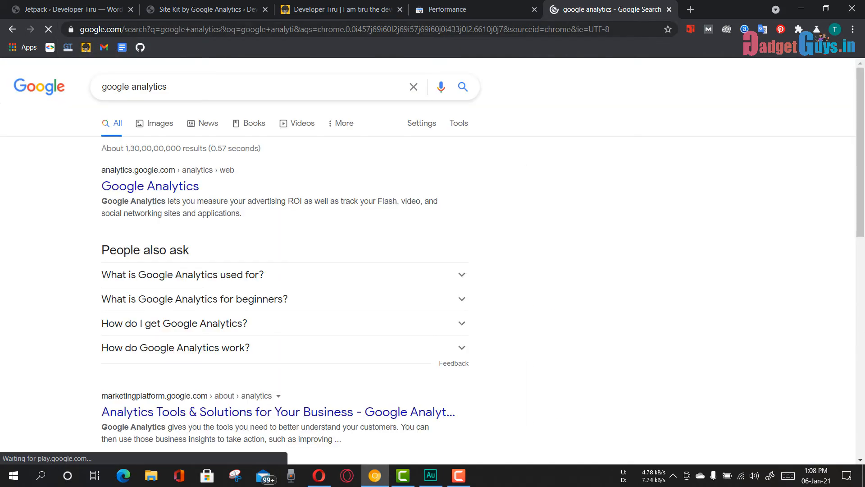
pyautogui.click(163, 187)
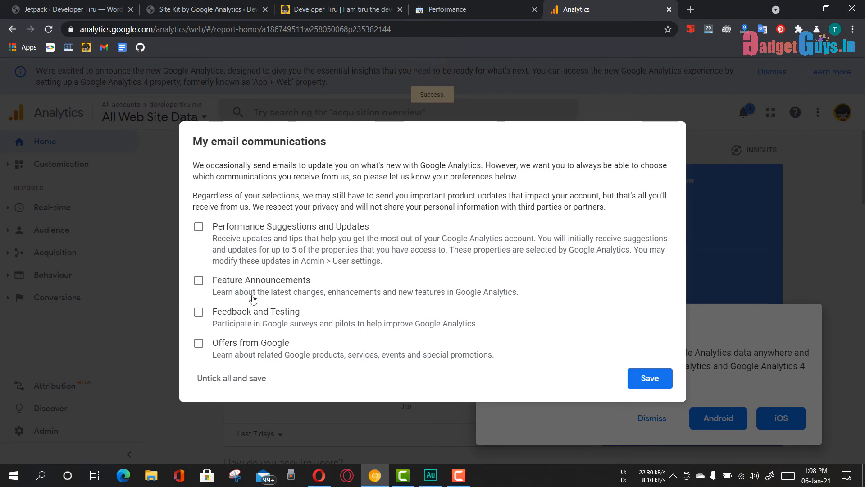
# Step: Save the email communication preferences with nothing ticked and dismiss the search tip, mobile app offer and new Google Analytics banner
pyautogui.click(640, 378)
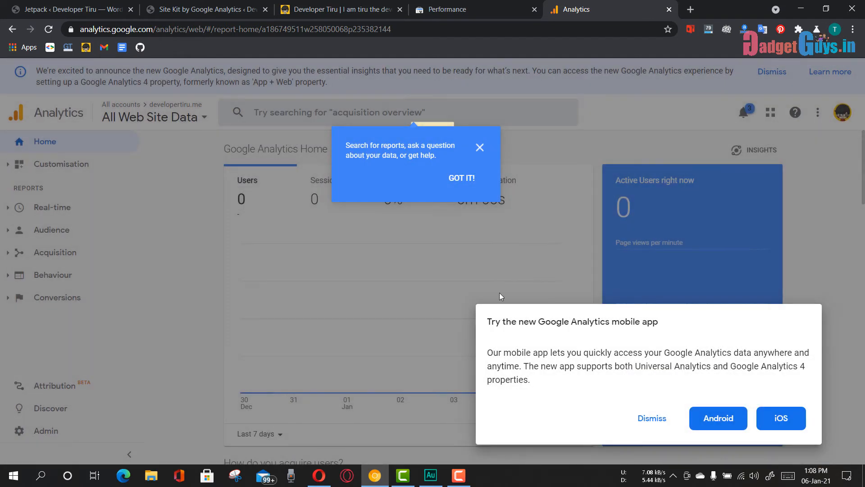
pyautogui.click(480, 148)
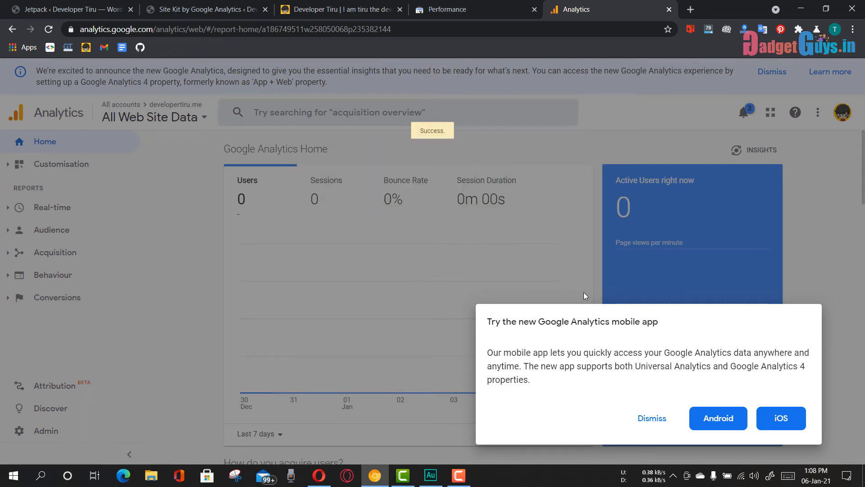
pyautogui.click(649, 419)
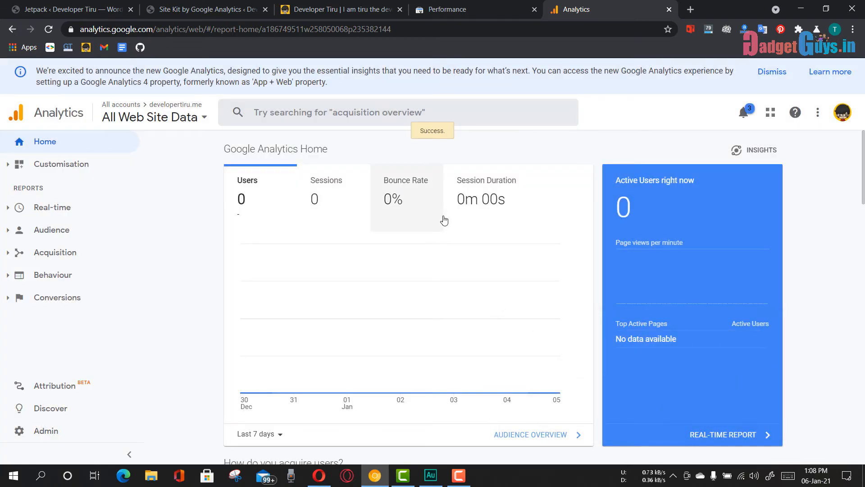
pyautogui.click(772, 71)
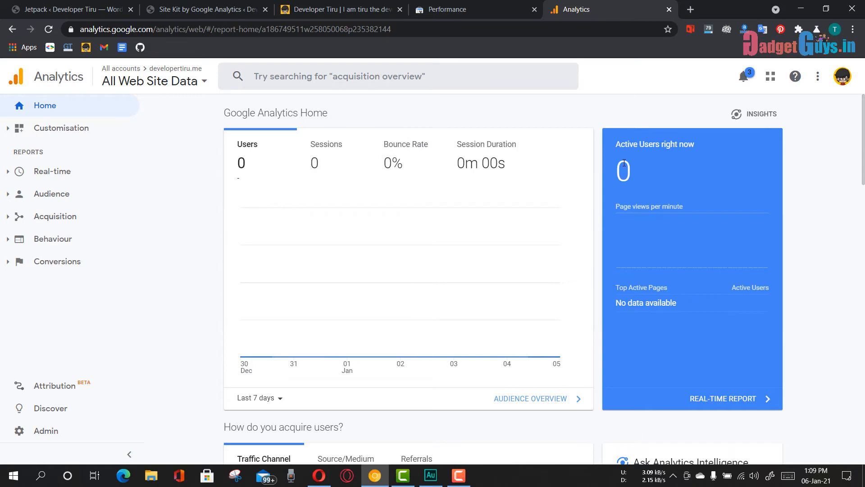
# Step: Reload the Developer Tiru homepage and check the active users on the Google Analytics home page
pyautogui.click(374, 4)
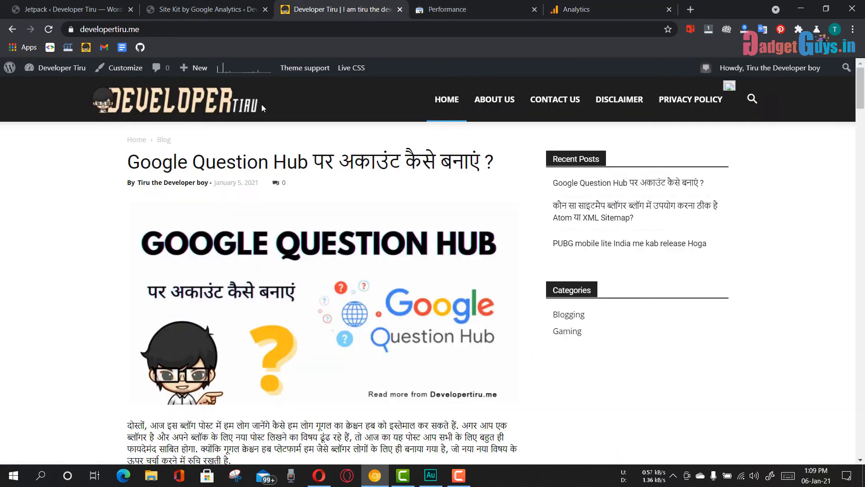
pyautogui.click(199, 101)
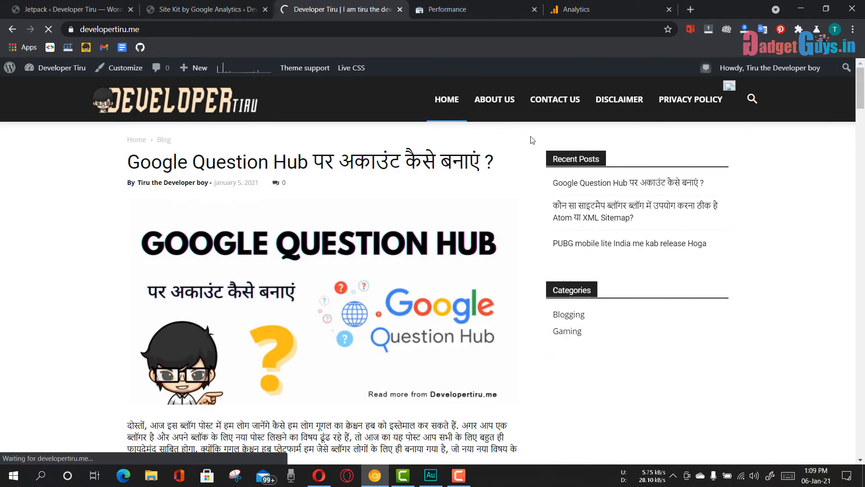
pyautogui.click(570, 5)
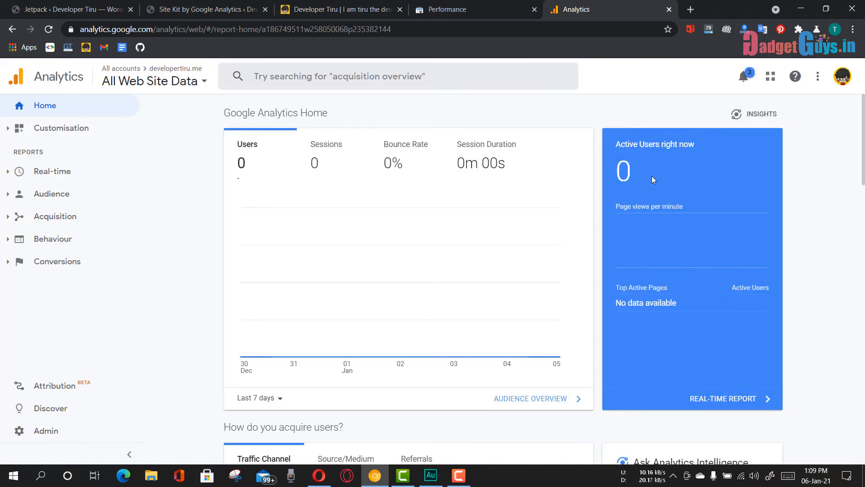
pyautogui.scroll(-1, 651, 176)
pyautogui.scroll(1, 642, 171)
# Step: Switch to Opera, load developertiru.me in a new tab and open the Google Question Hub post
pyautogui.click(319, 475)
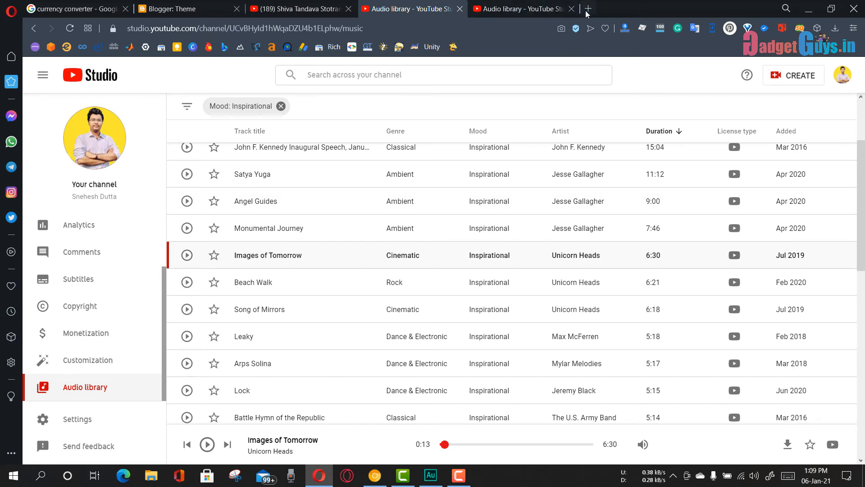
pyautogui.hotkey('ctrl', 't')
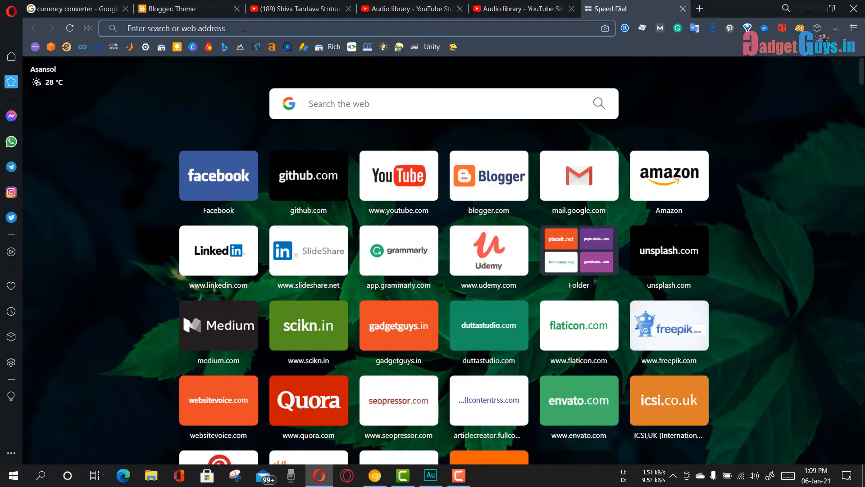
pyautogui.write('developers.google.com/speed/pagespeed/insights/')
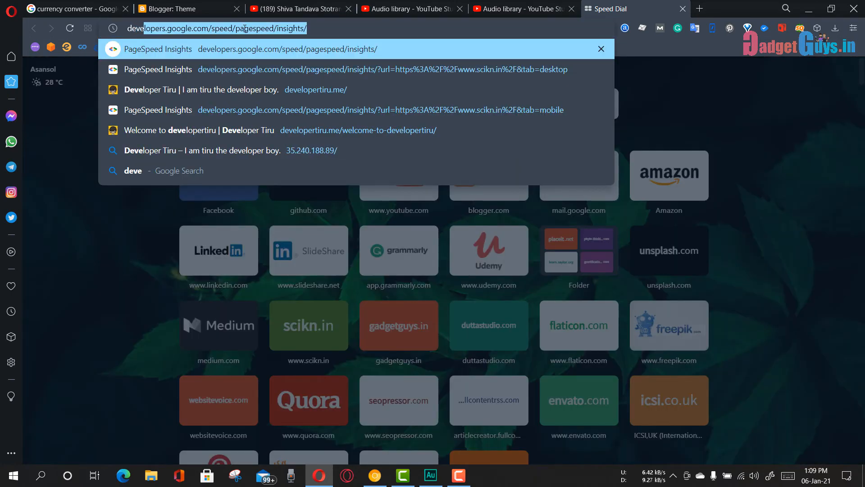
pyautogui.press('Return')
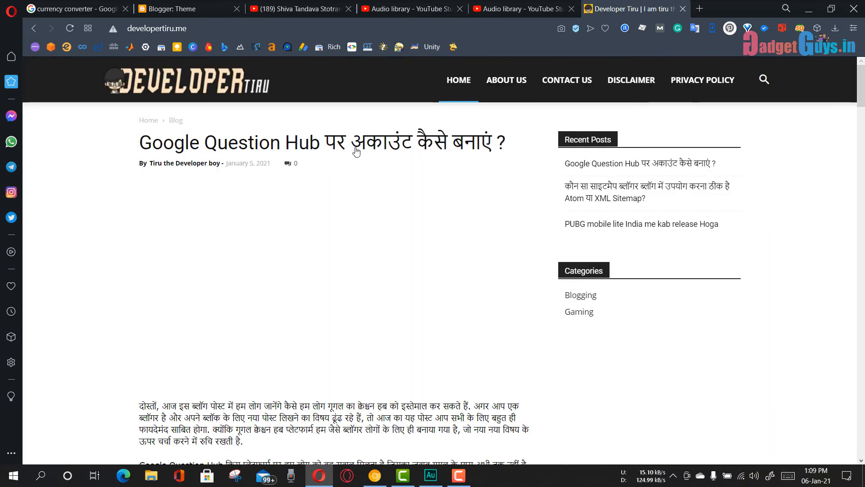
pyautogui.click(357, 152)
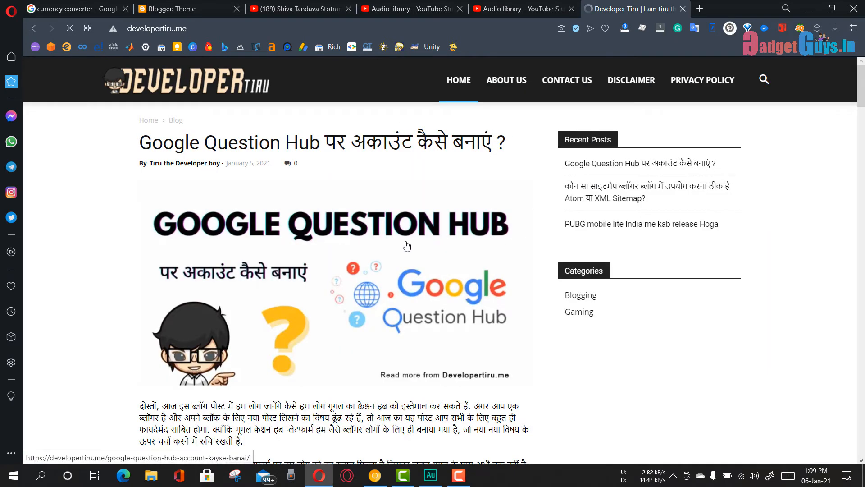
# Step: Return to Google Analytics in Chrome, reload the home page and check the active users and overview cards
pyautogui.click(370, 477)
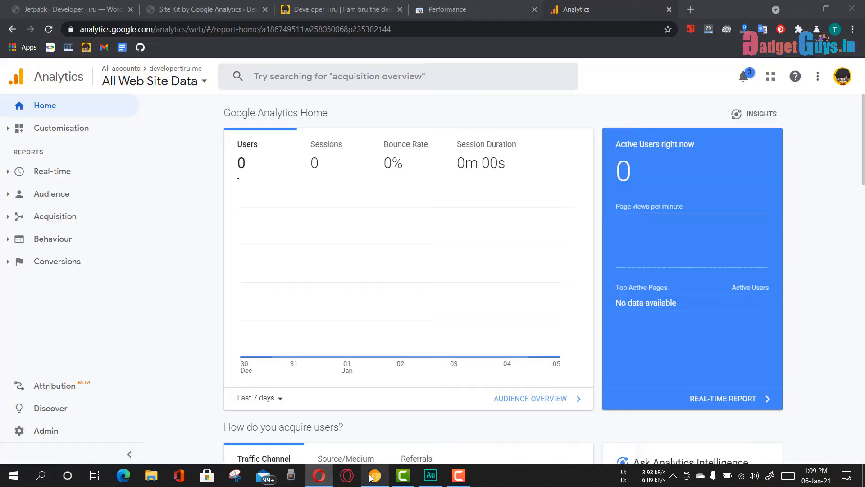
pyautogui.scroll(2, 626, 228)
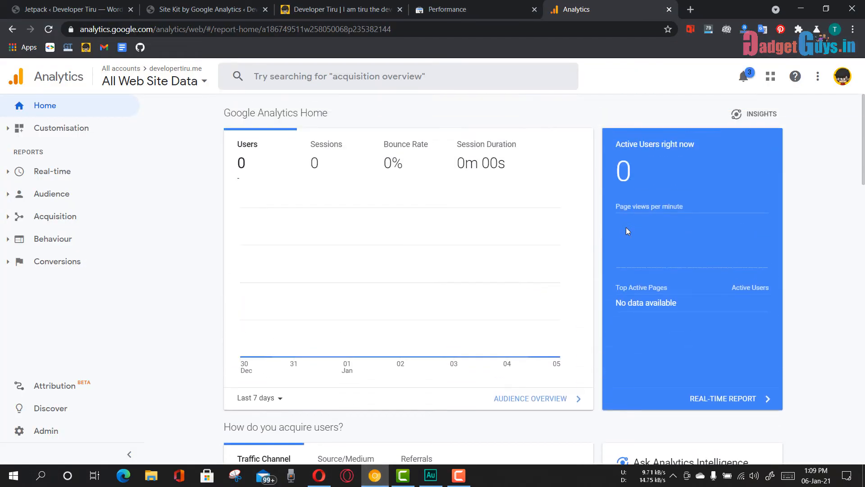
pyautogui.press('F5')
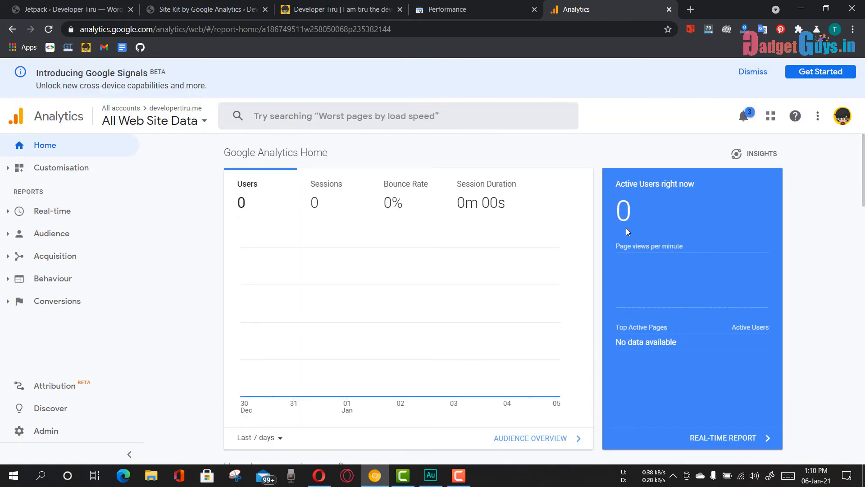
pyautogui.scroll(-4, 626, 228)
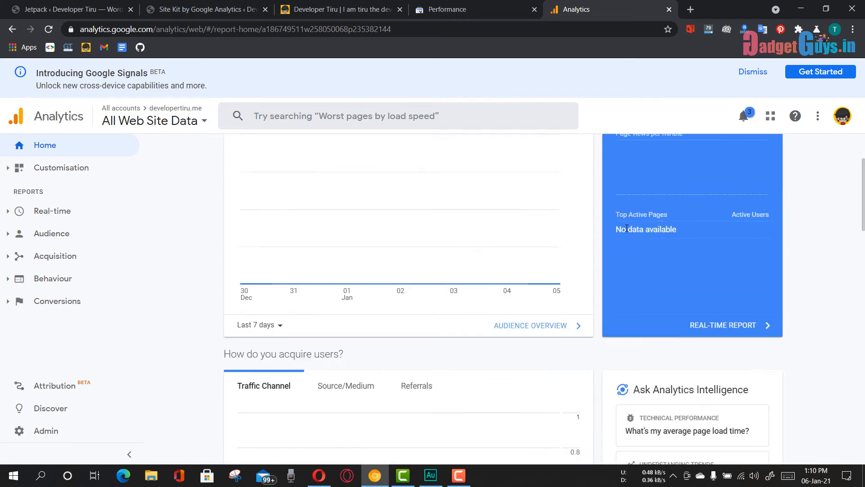
pyautogui.scroll(4, 626, 228)
# Step: Open the Site Kit dashboard in WordPress and examine its traffic, search, popularity and page speed sections
pyautogui.click(212, 9)
pyautogui.click(18, 134)
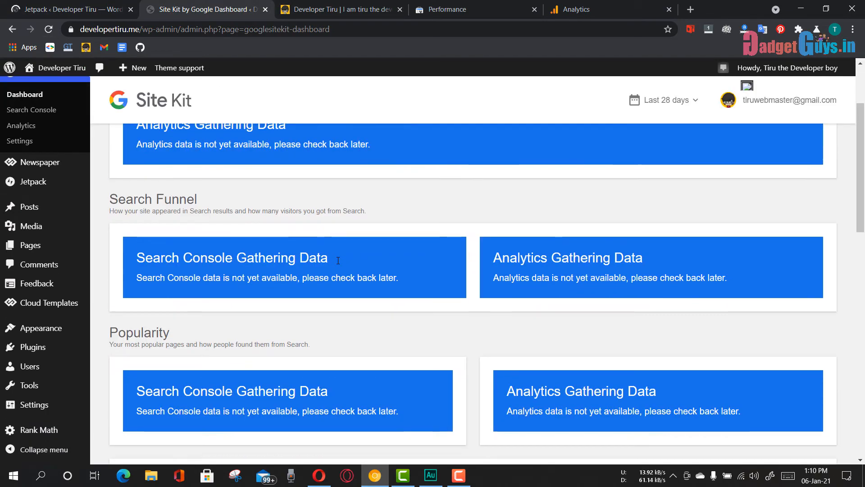
pyautogui.scroll(3, 155, 184)
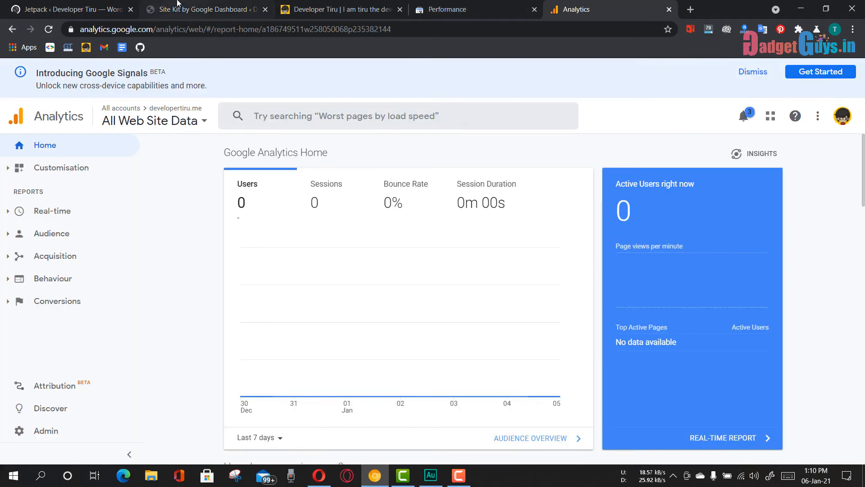
pyautogui.scroll(-5, 317, 246)
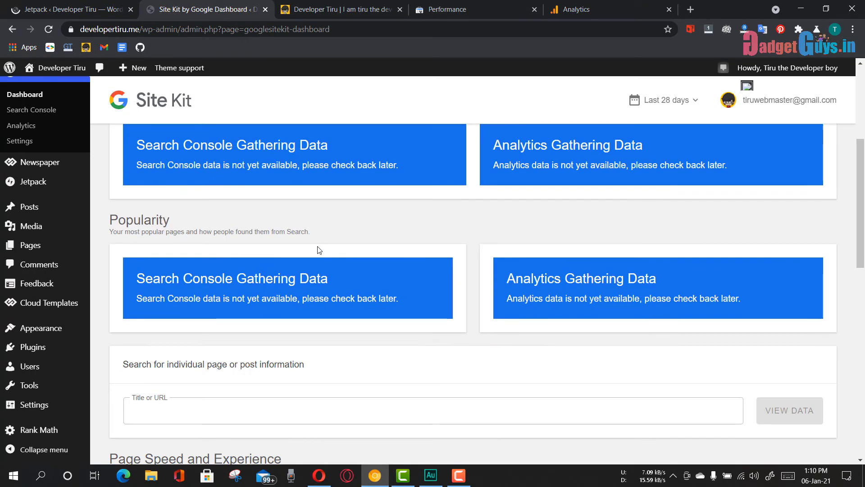
pyautogui.scroll(-15, 319, 251)
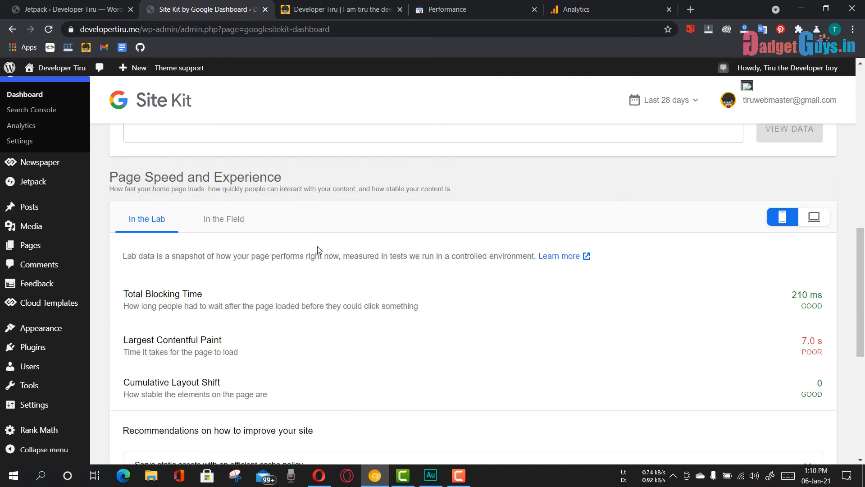
pyautogui.scroll(4, 319, 251)
pyautogui.scroll(15, 319, 251)
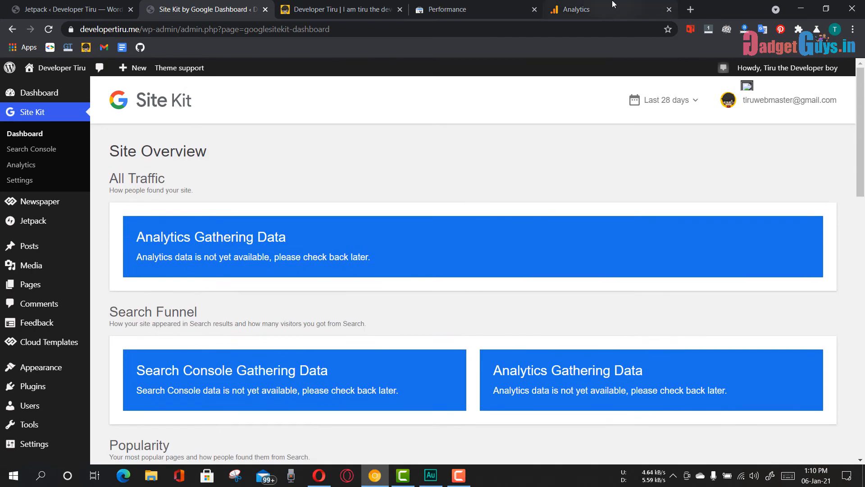
# Step: Open the Tracking Code page of the developertiru.me property in the Google Analytics admin settings
pyautogui.click(613, 7)
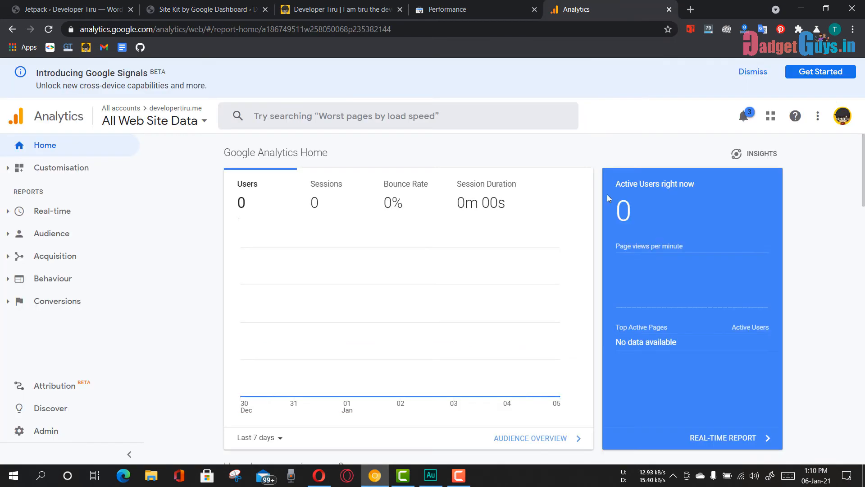
pyautogui.click(157, 121)
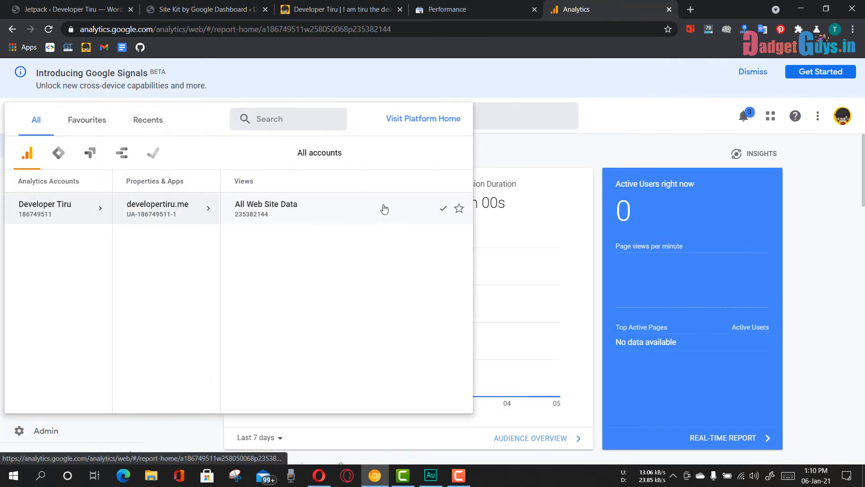
pyautogui.click(43, 430)
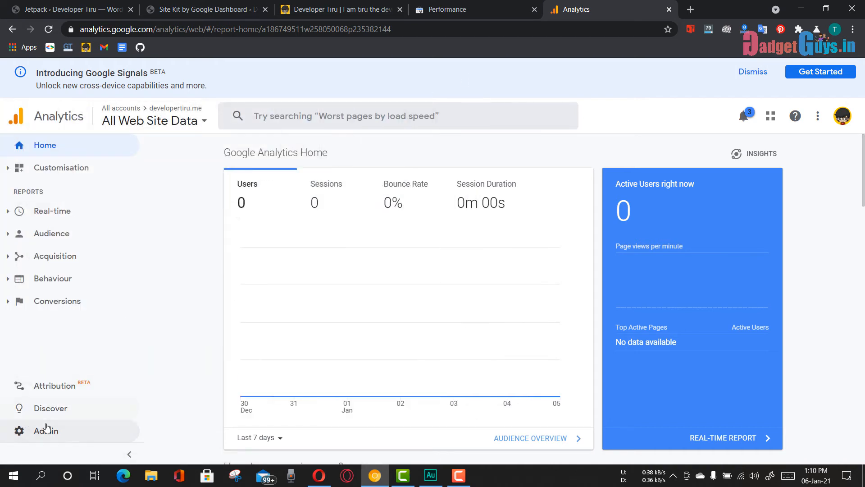
pyautogui.click(43, 431)
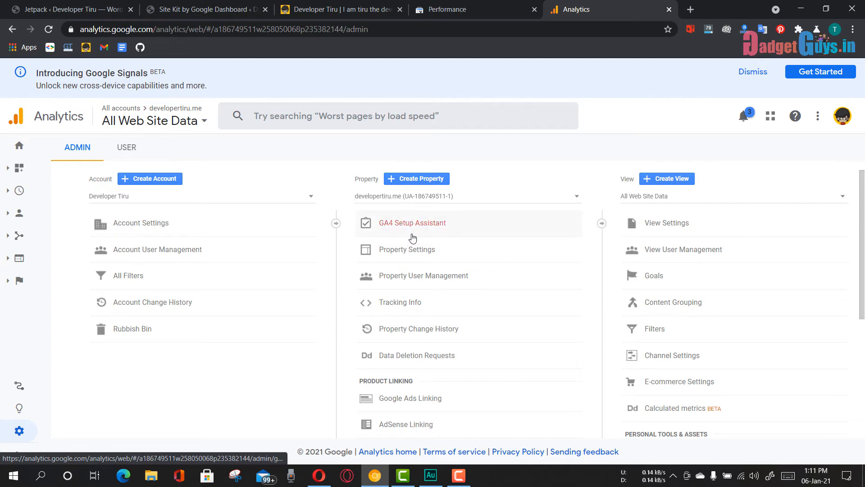
pyautogui.click(413, 303)
pyautogui.click(408, 323)
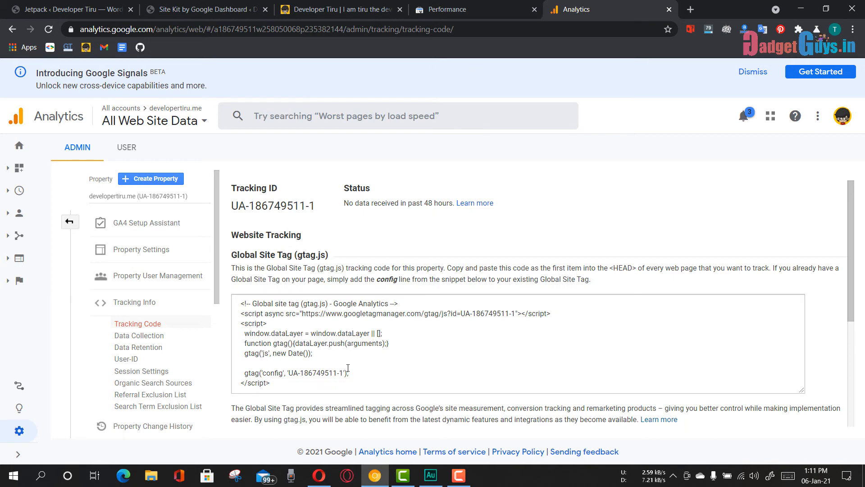
# Step: Copy the entire Global Site Tag (gtag.js) snippet
pyautogui.moveTo(271, 383); pyautogui.dragTo(242, 303)
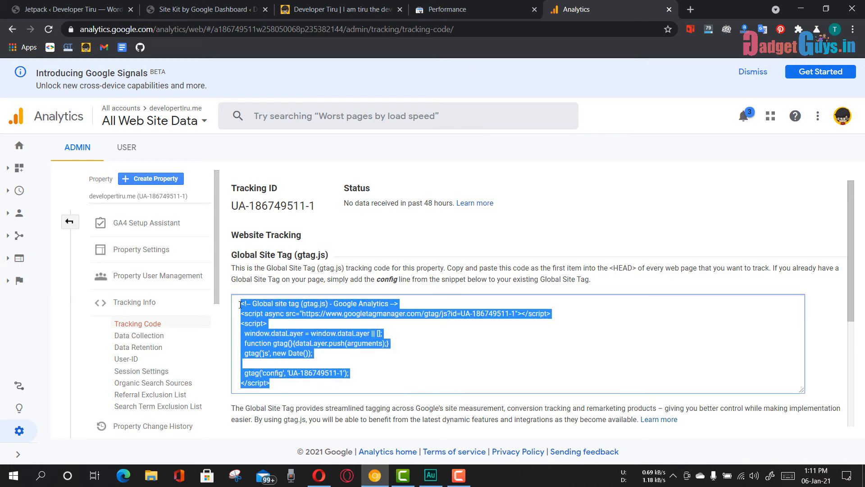
pyautogui.rightClick(245, 303)
pyautogui.click(270, 311)
# Step: Switch to the WordPress admin and open the Newspaper theme's header.php in the Theme Editor
pyautogui.click(72, 9)
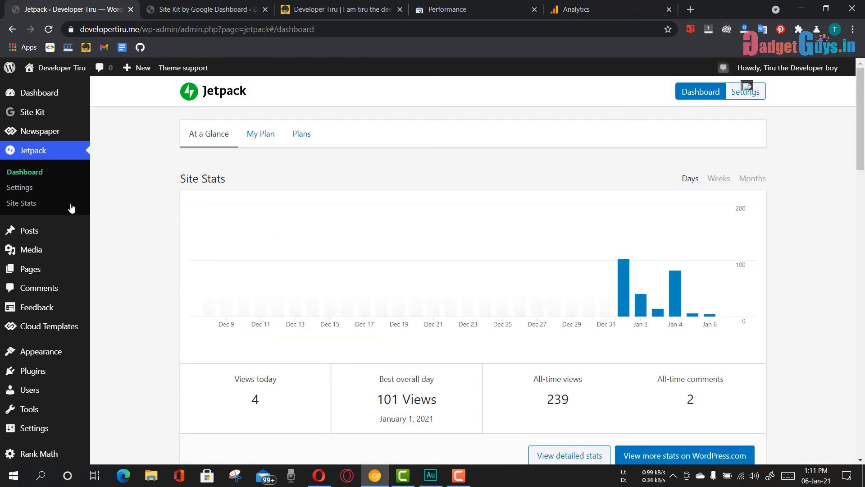
pyautogui.scroll(-3, 63, 226)
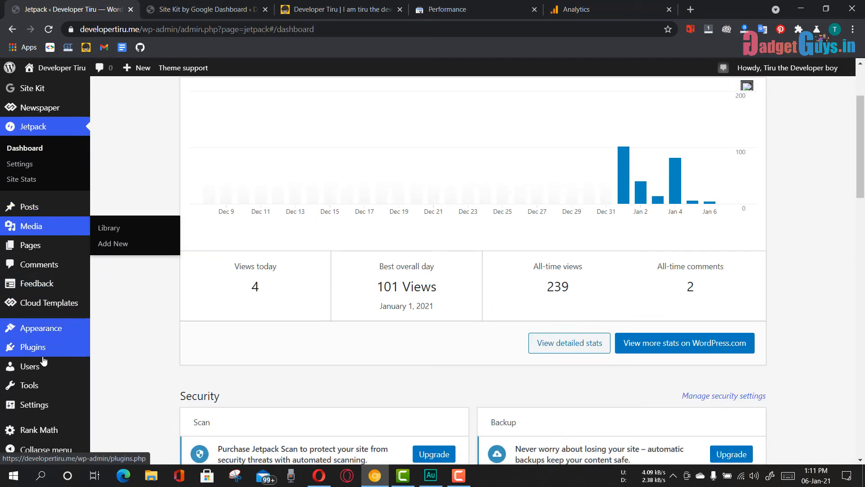
pyautogui.moveTo(47, 334)
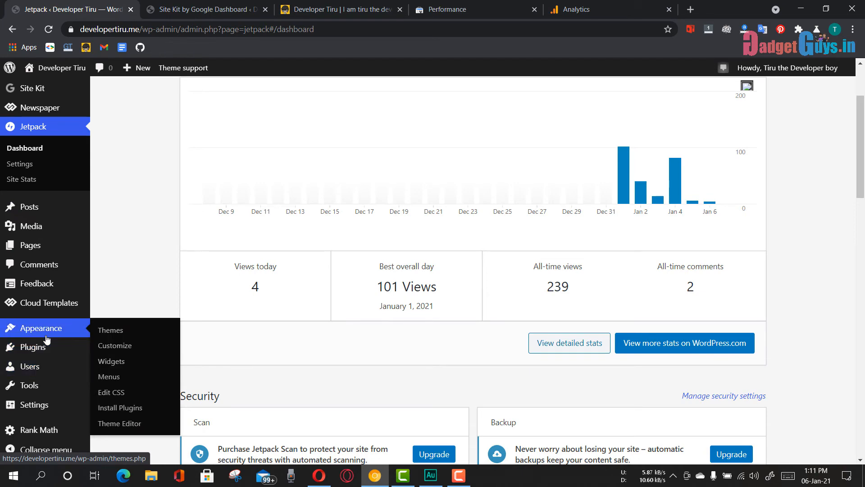
pyautogui.click(108, 392)
pyautogui.click(108, 422)
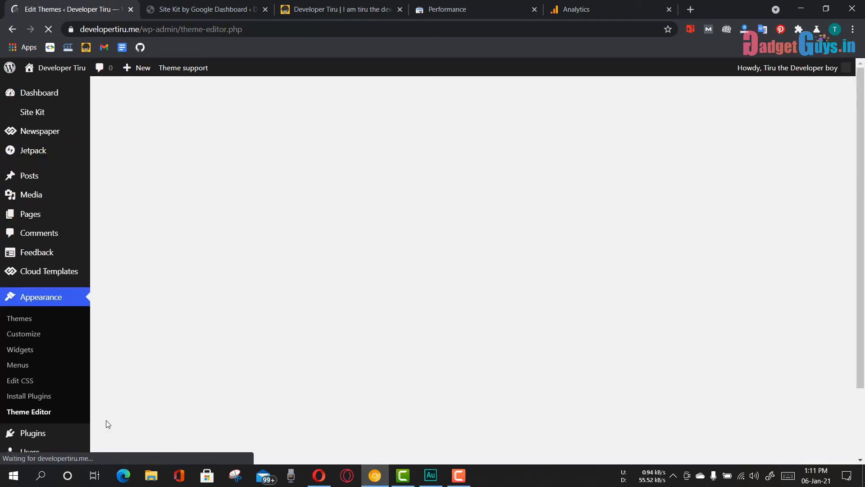
pyautogui.scroll(-5, 758, 334)
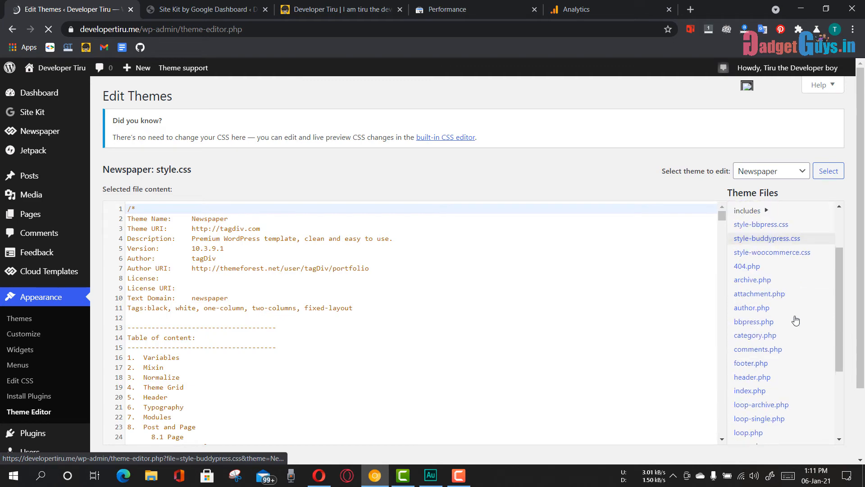
pyautogui.click(761, 343)
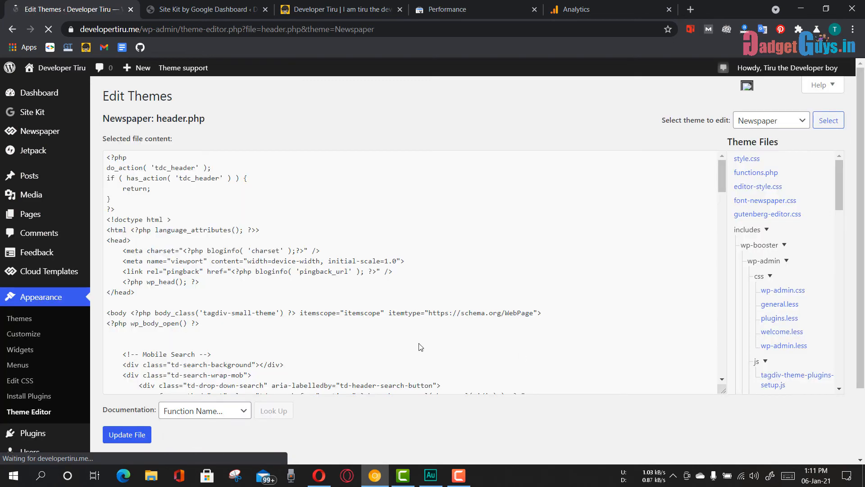
# Step: Insert an empty line below the viewport meta tag in the head section of header.php
pyautogui.scroll(-2, 420, 339)
pyautogui.scroll(1, 279, 244)
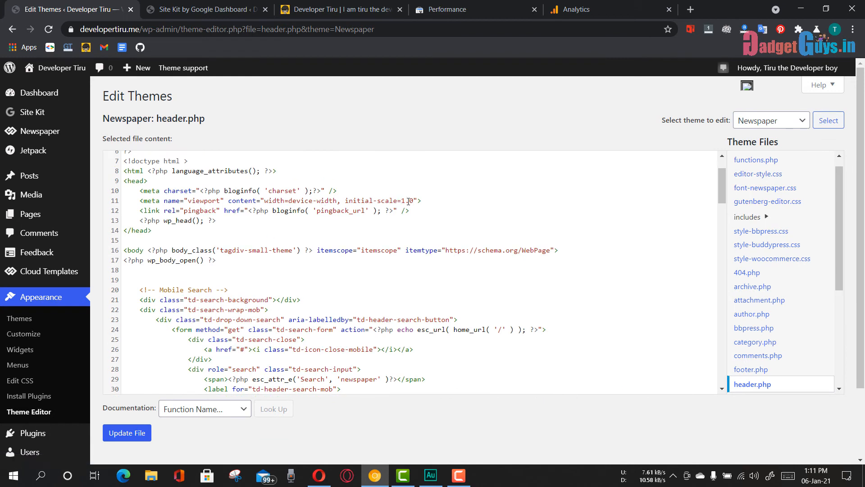
pyautogui.click(428, 201)
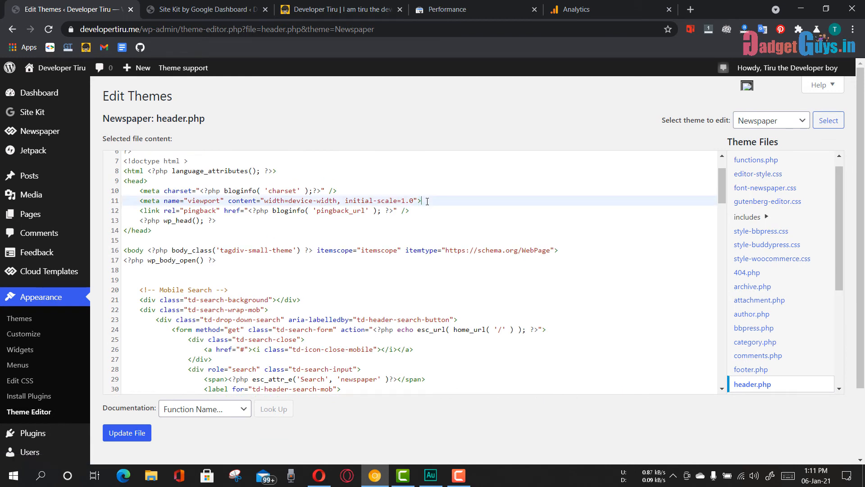
pyautogui.press('Return')
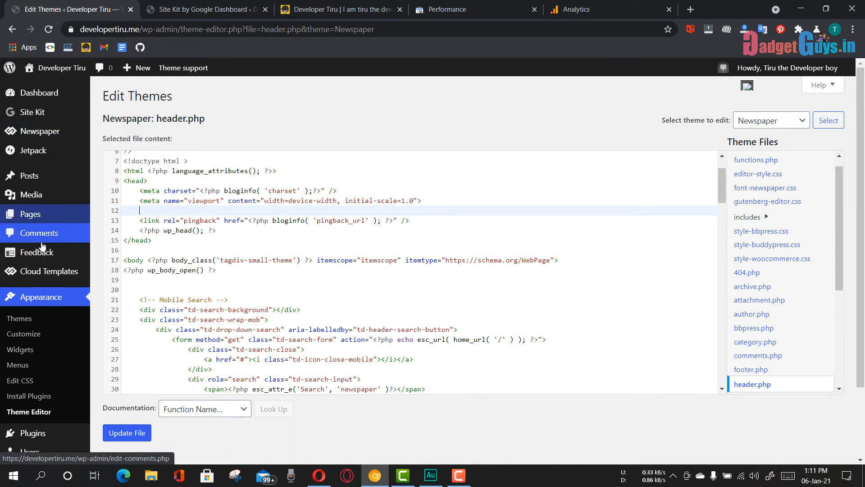
# Step: Leave the theme editor without saving and open the Analytics/JS Codes section of the Newspaper theme panel
pyautogui.moveTo(40, 271)
pyautogui.moveTo(40, 133)
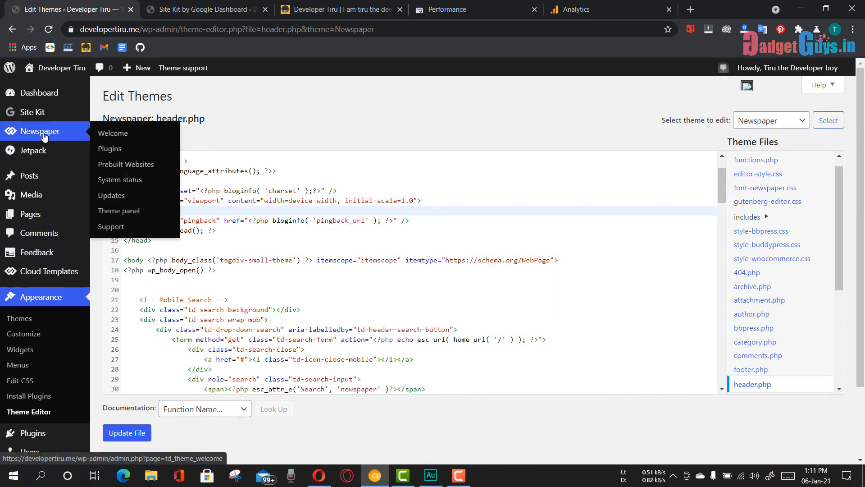
pyautogui.click(133, 215)
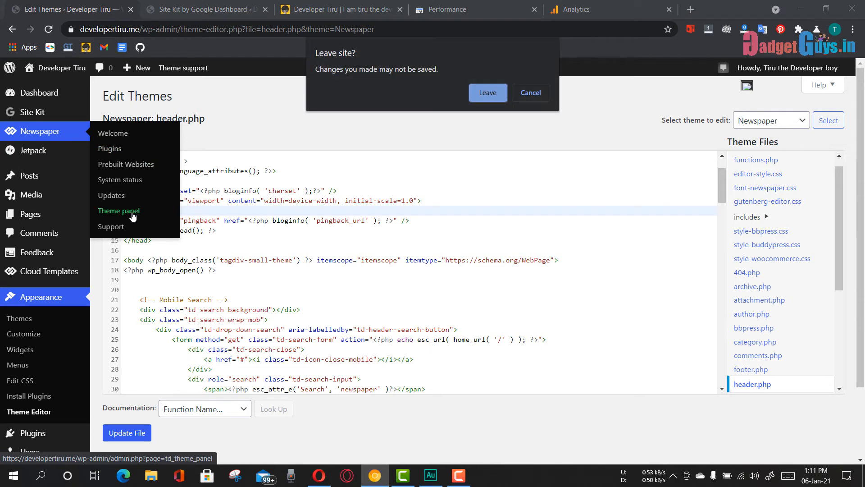
pyautogui.click(489, 93)
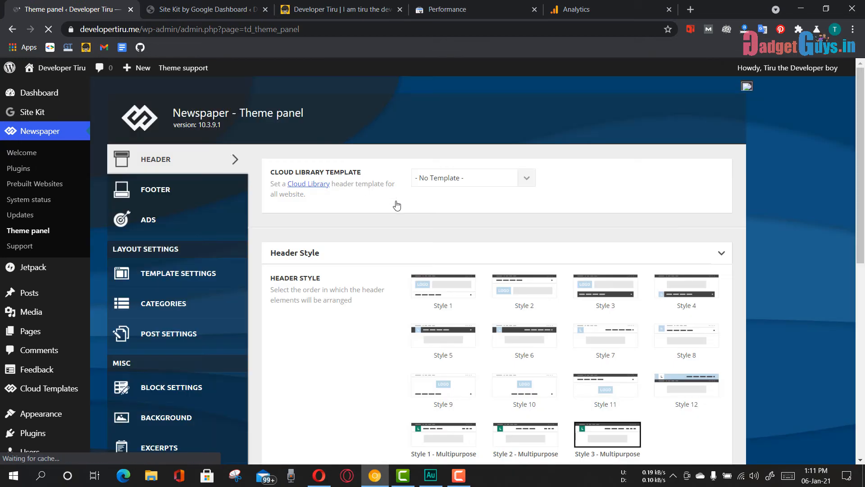
pyautogui.scroll(-6, 175, 266)
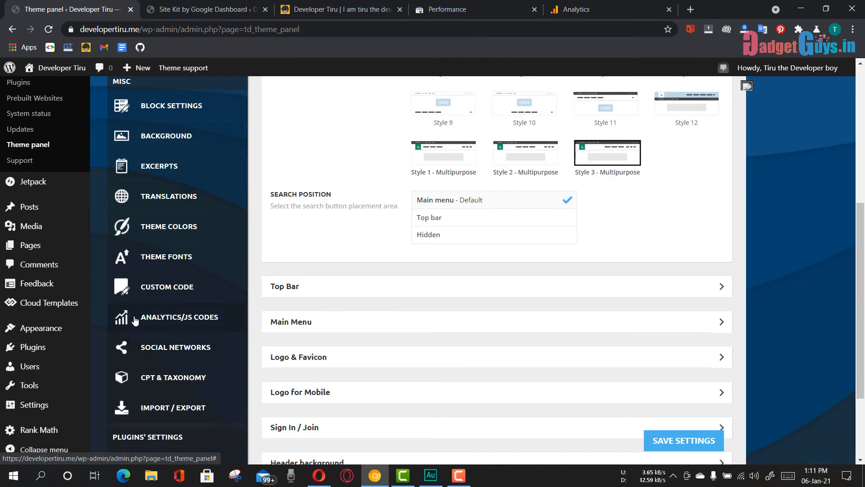
pyautogui.click(184, 321)
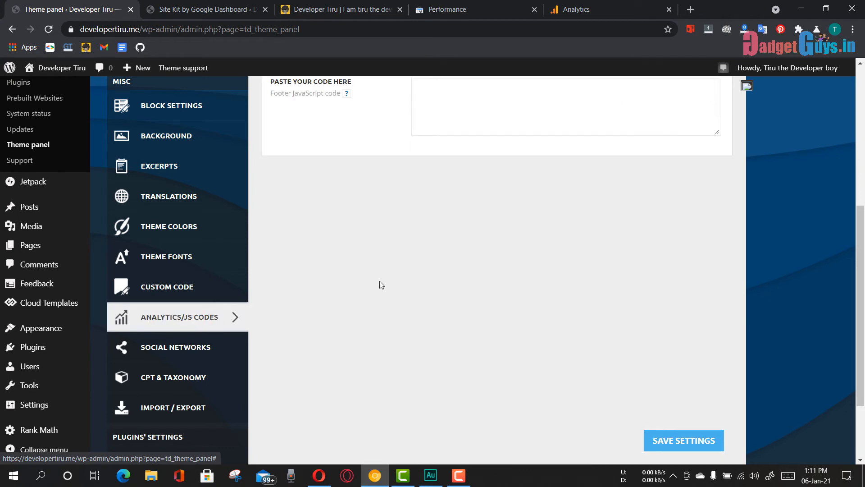
pyautogui.scroll(4, 380, 284)
pyautogui.scroll(3, 387, 279)
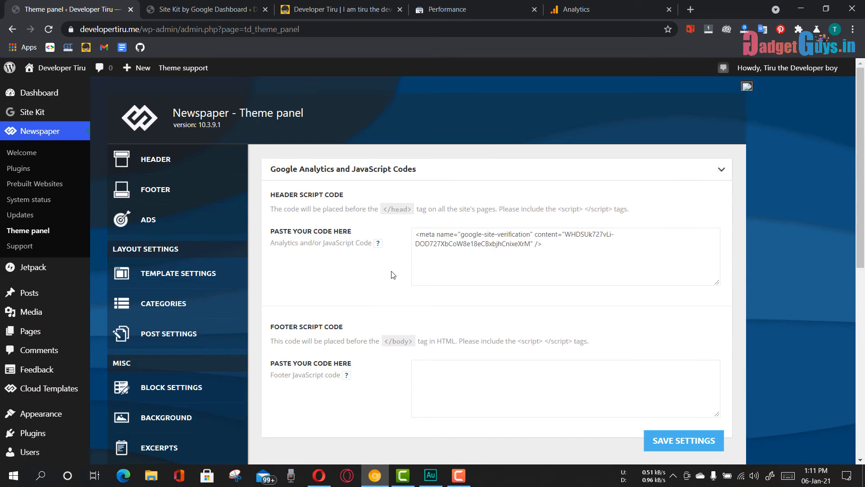
# Step: Paste the copied gtag.js snippet below the google-site-verification meta tag in the header script code and save the settings
pyautogui.click(443, 262)
pyautogui.scroll(-2, 442, 261)
pyautogui.scroll(2, 451, 249)
pyautogui.press('Return')
pyautogui.hotkey('ctrl', 'v')
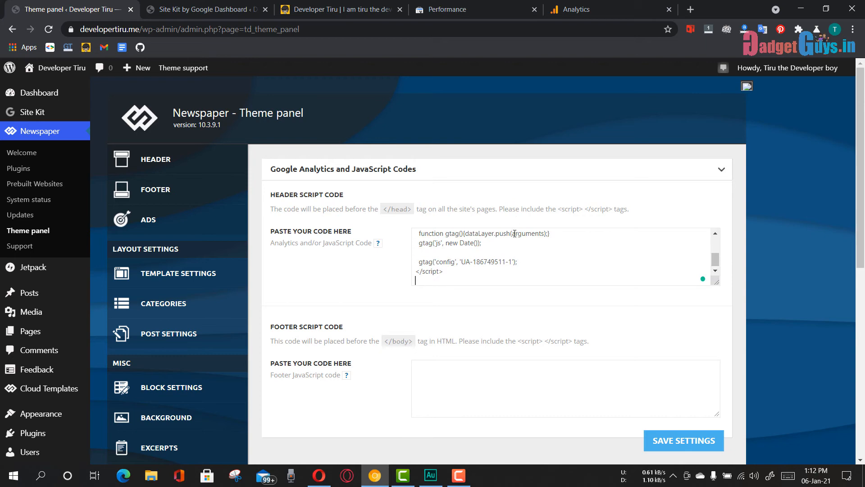
pyautogui.scroll(2, 518, 261)
pyautogui.scroll(-2, 519, 264)
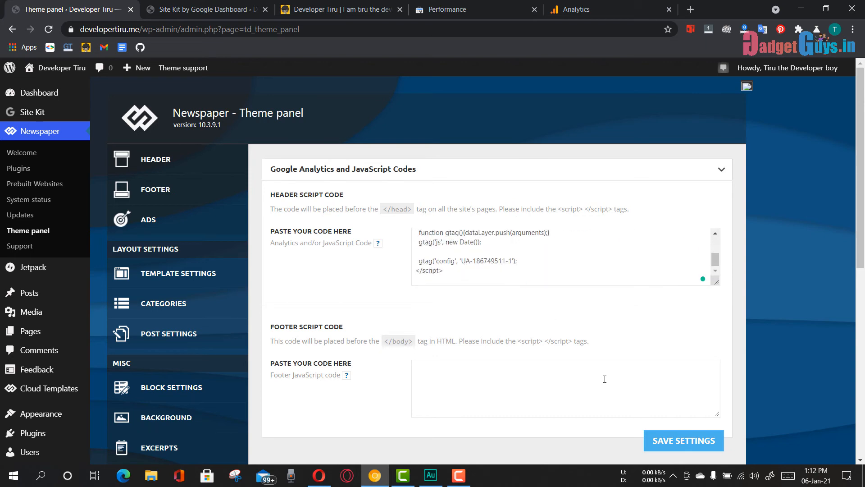
pyautogui.click(693, 443)
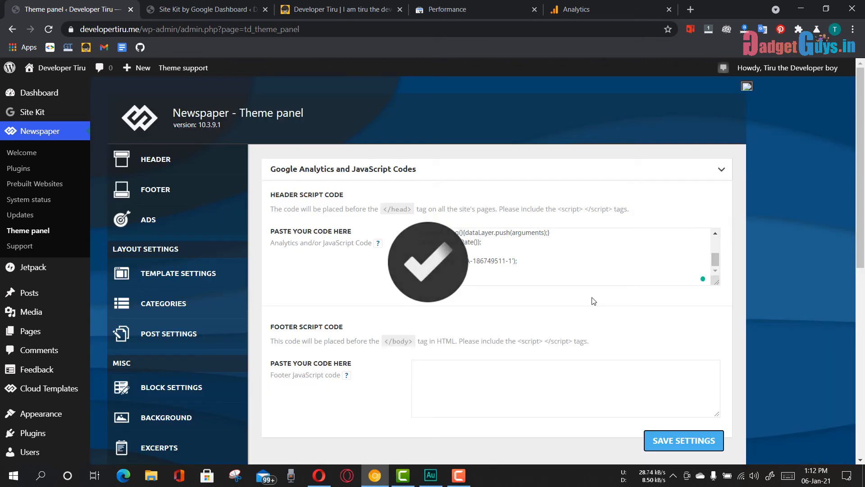
# Step: Reload the theme panel, reopen Analytics/JS Codes and check the saved header script code
pyautogui.click(49, 29)
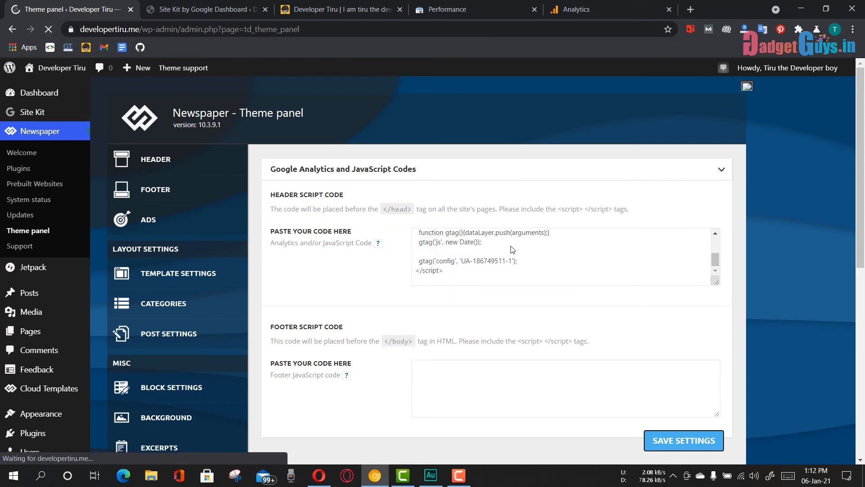
pyautogui.scroll(-6, 182, 324)
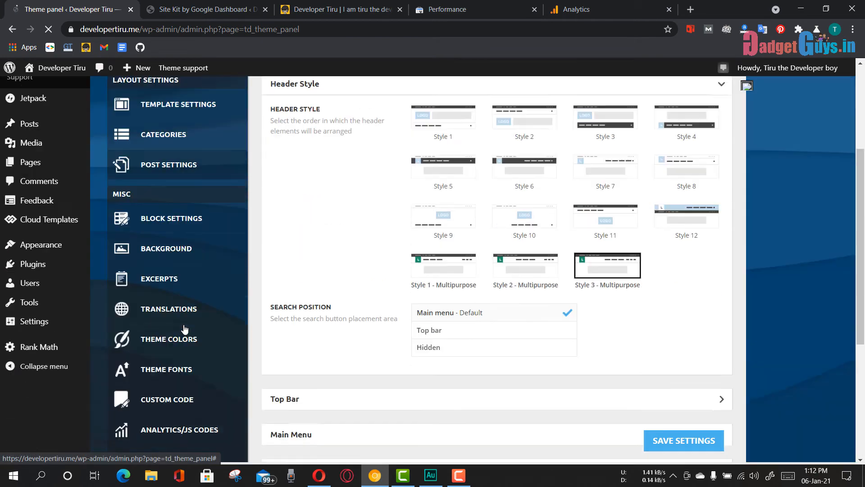
pyautogui.click(184, 325)
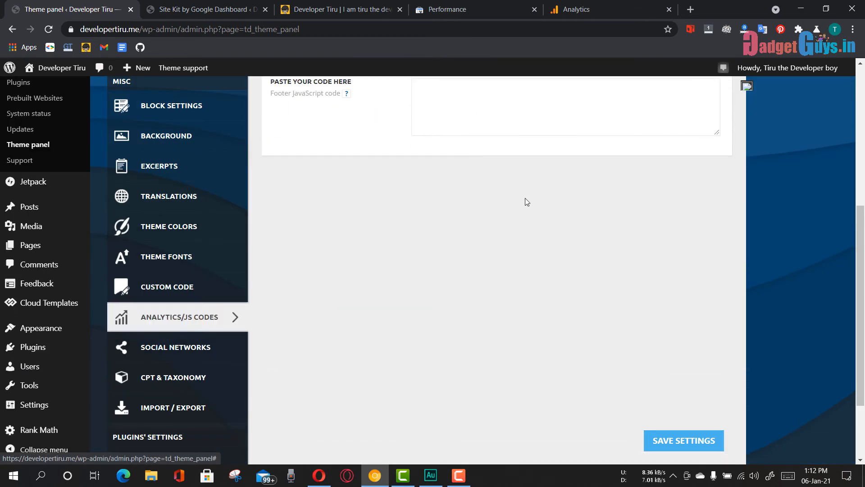
pyautogui.scroll(6, 547, 240)
pyautogui.scroll(-3, 508, 261)
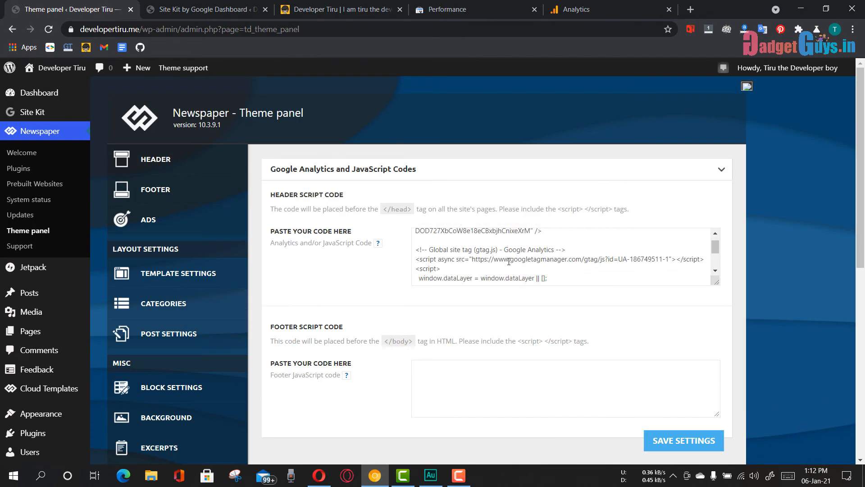
pyautogui.scroll(3, 477, 252)
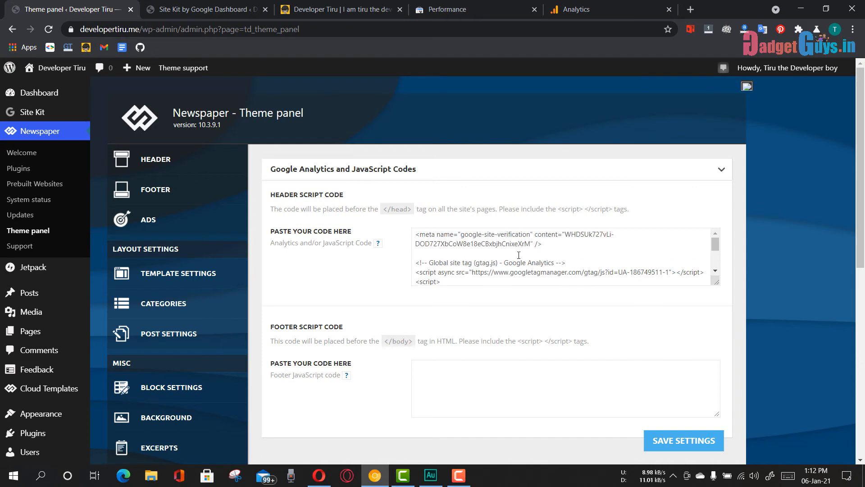
pyautogui.scroll(-3, 496, 243)
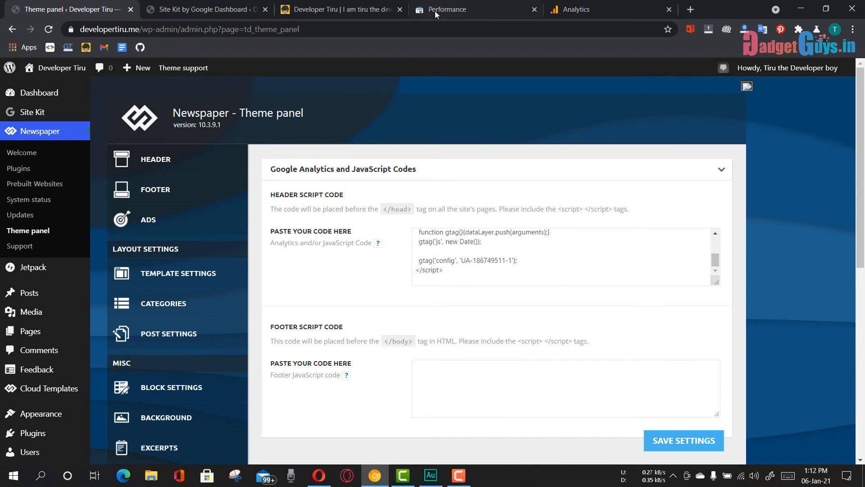
# Step: Return to Google Analytics, open the All Web Site Data home page and check the active users and top active pages
pyautogui.click(603, 4)
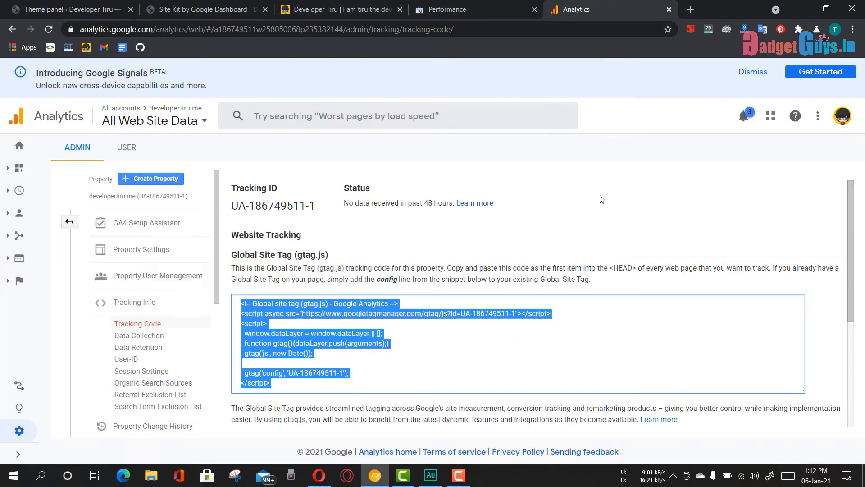
pyautogui.click(149, 122)
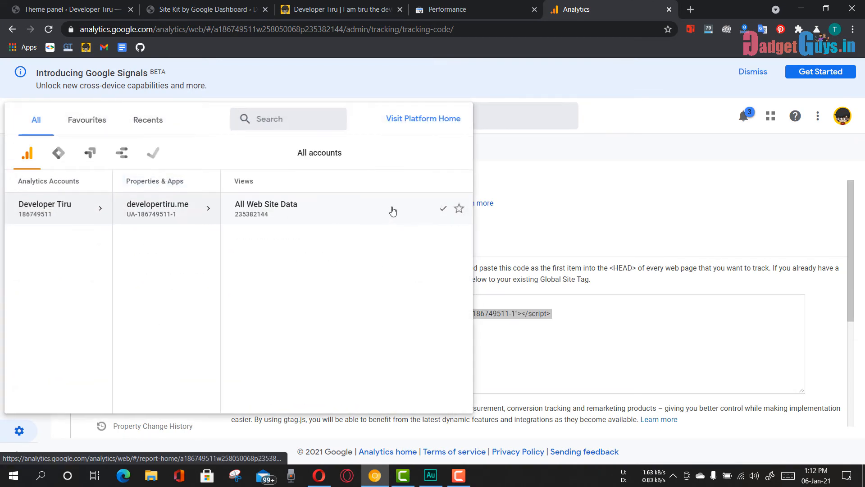
pyautogui.click(392, 209)
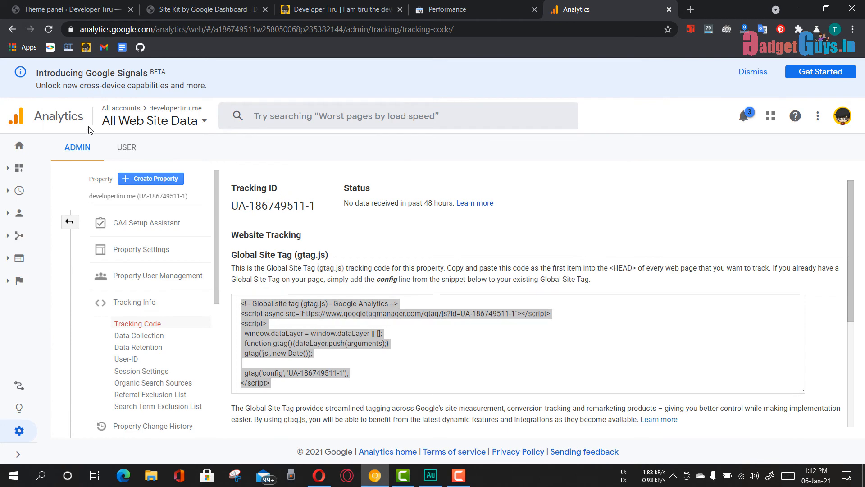
pyautogui.click(17, 145)
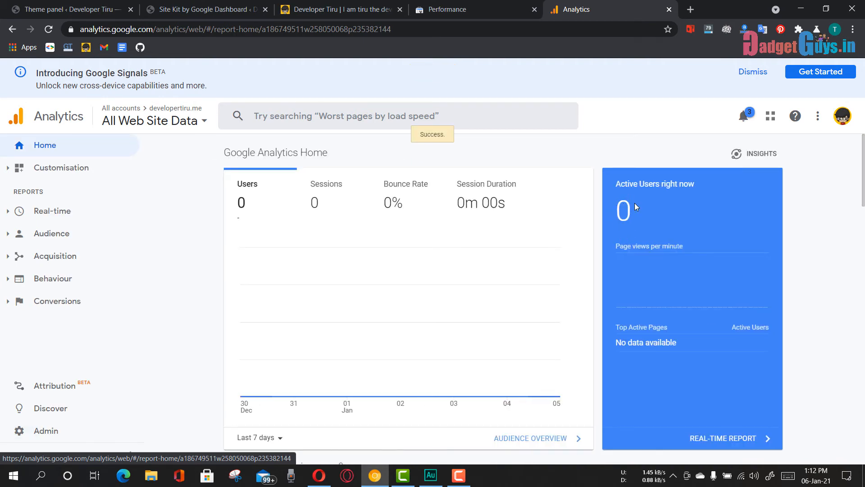
pyautogui.scroll(-2, 618, 211)
pyautogui.scroll(2, 618, 211)
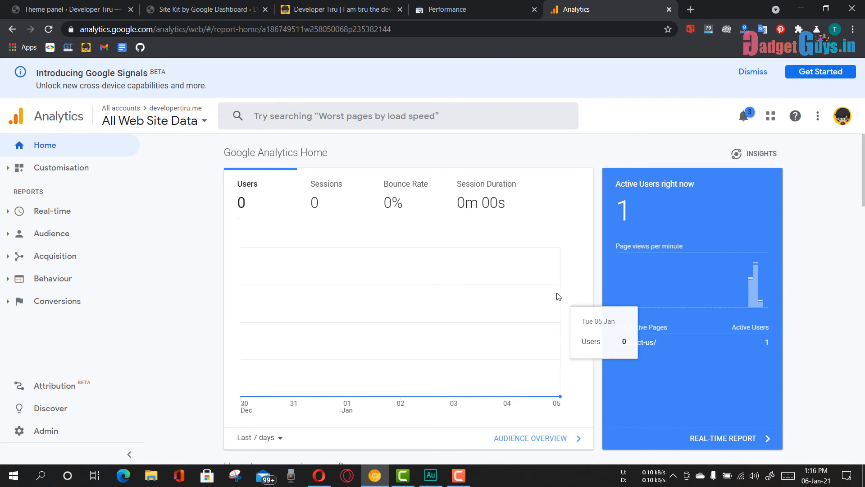
pyautogui.moveTo(709, 306)
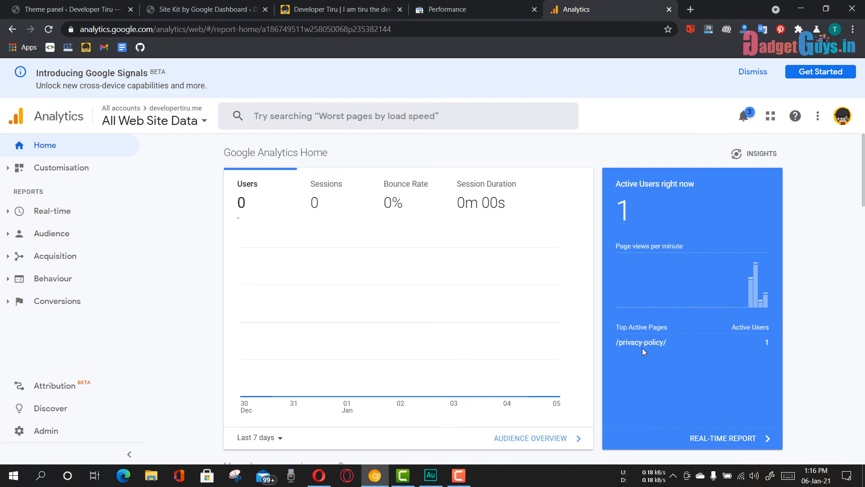
pyautogui.scroll(-1, 683, 327)
pyautogui.scroll(1, 683, 326)
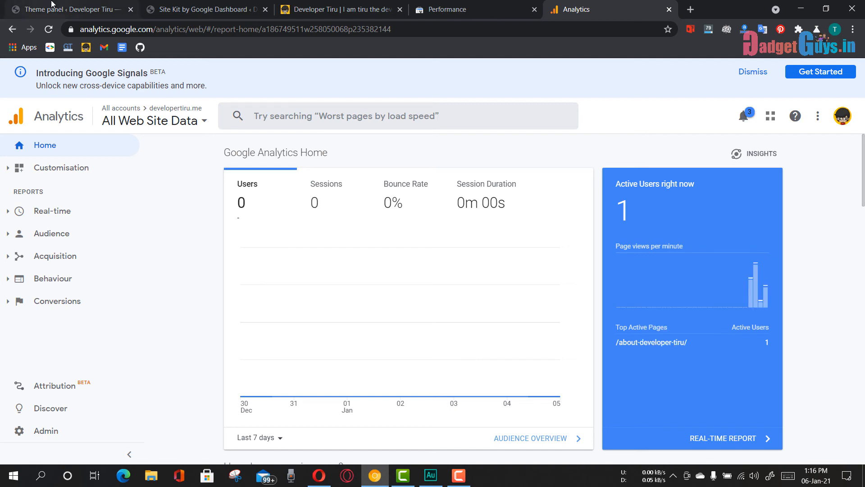
# Step: Compare the header script code in the WordPress theme panel with the active users card on the Google Analytics home page
pyautogui.click(72, 9)
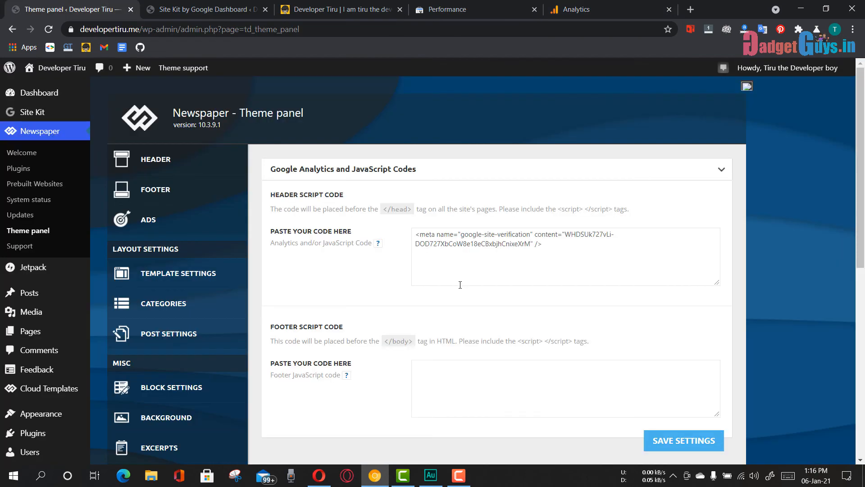
pyautogui.click(586, 10)
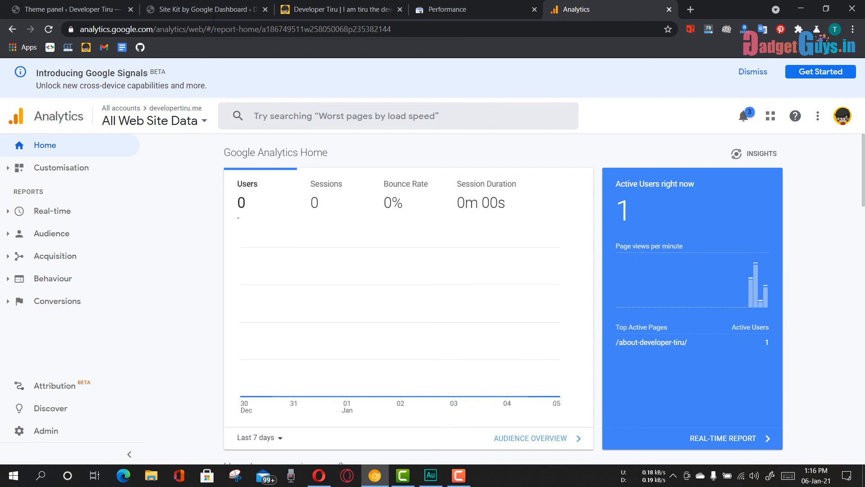
pyautogui.click(68, 9)
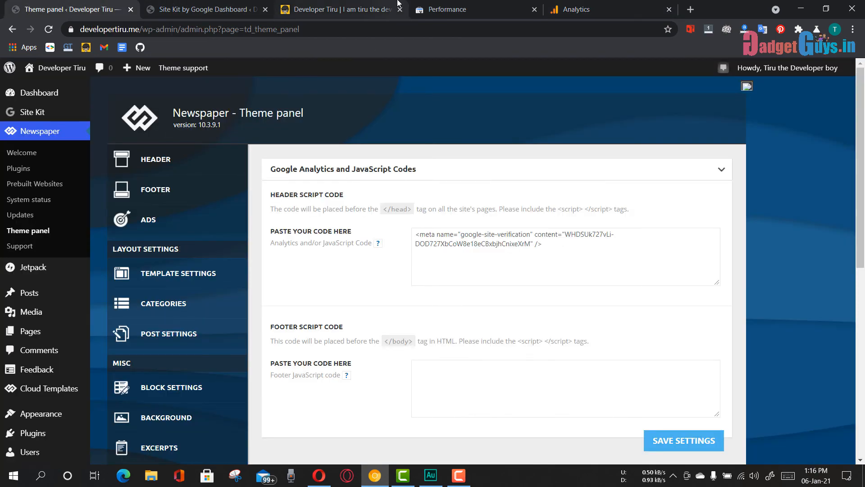
pyautogui.click(584, 6)
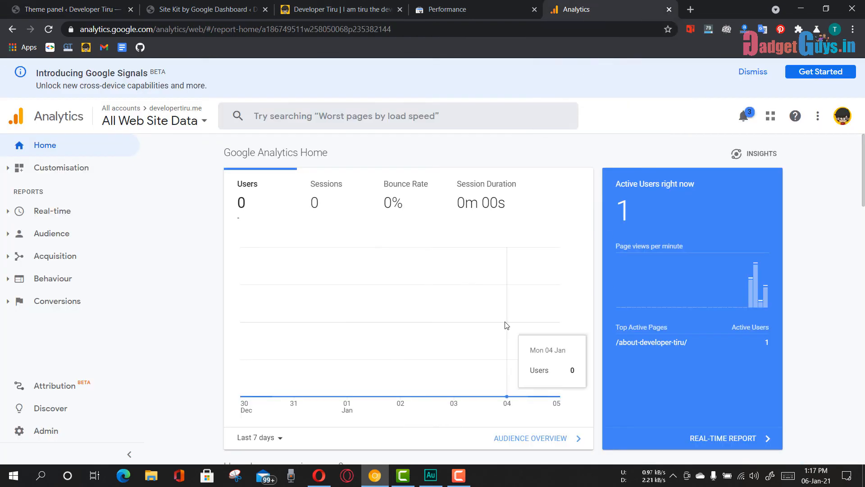
# Step: Switch to Opera, visit the Developer Tiru home page there, and return to the Google Analytics home page in Chrome
pyautogui.hotkey('ctrl', 'Tab')
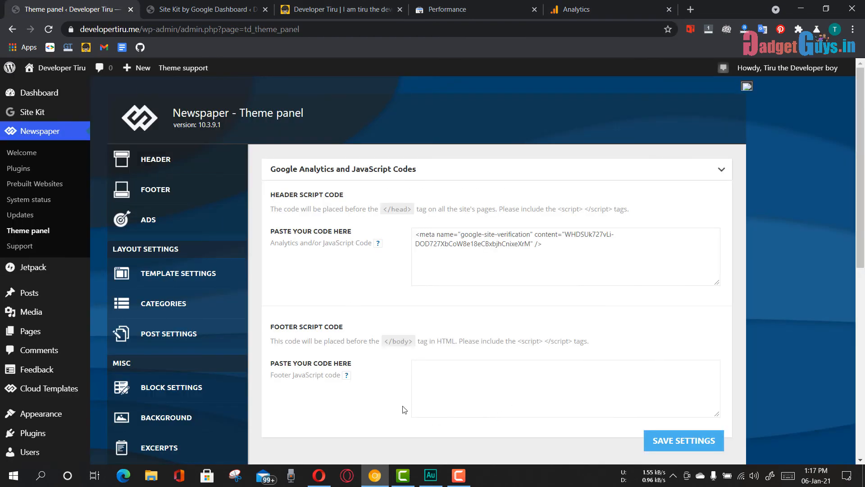
pyautogui.click(320, 476)
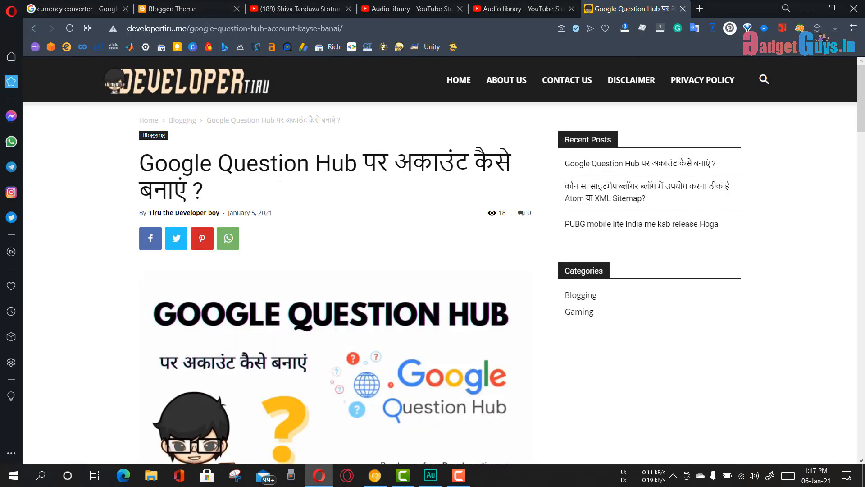
pyautogui.click(173, 76)
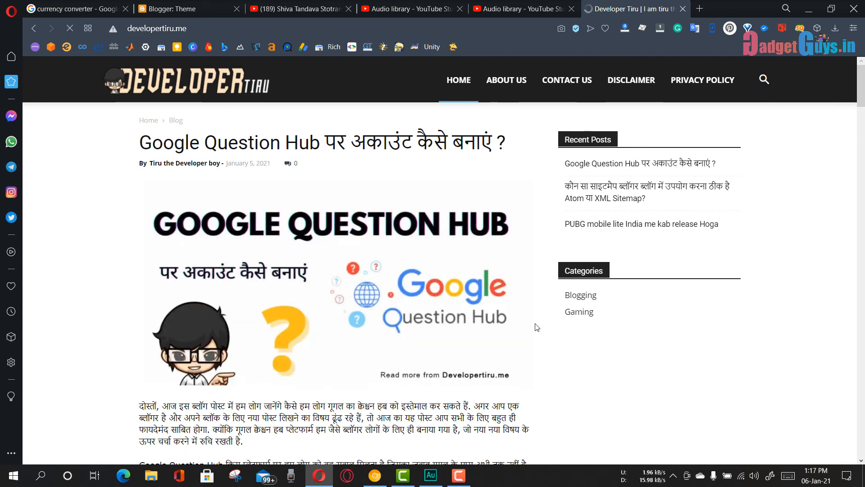
pyautogui.click(375, 476)
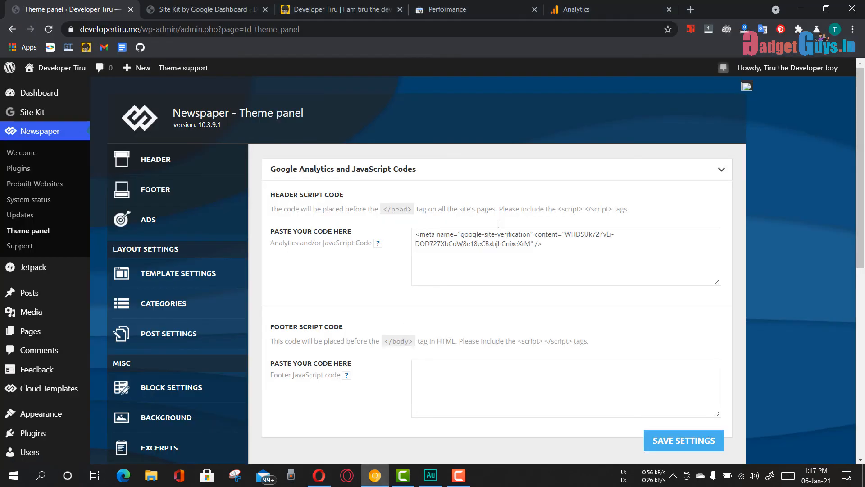
pyautogui.click(605, 3)
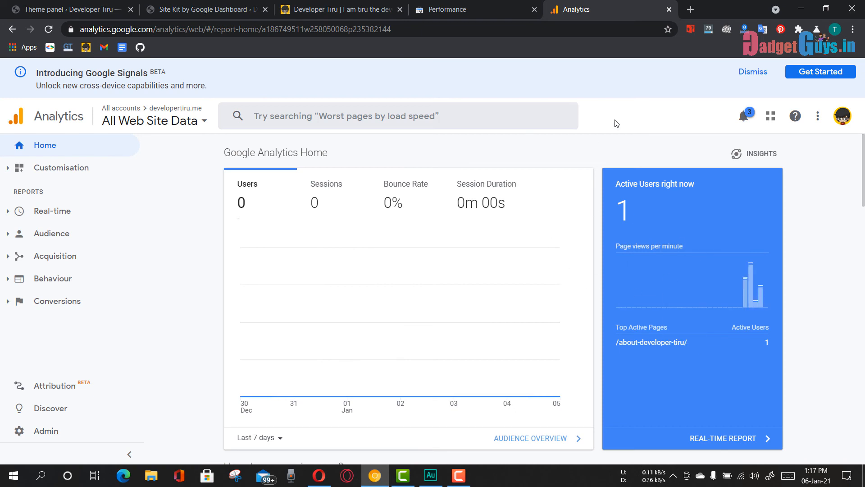
# Step: Open a new incognito window and visit developertiru.me in it
pyautogui.click(853, 29)
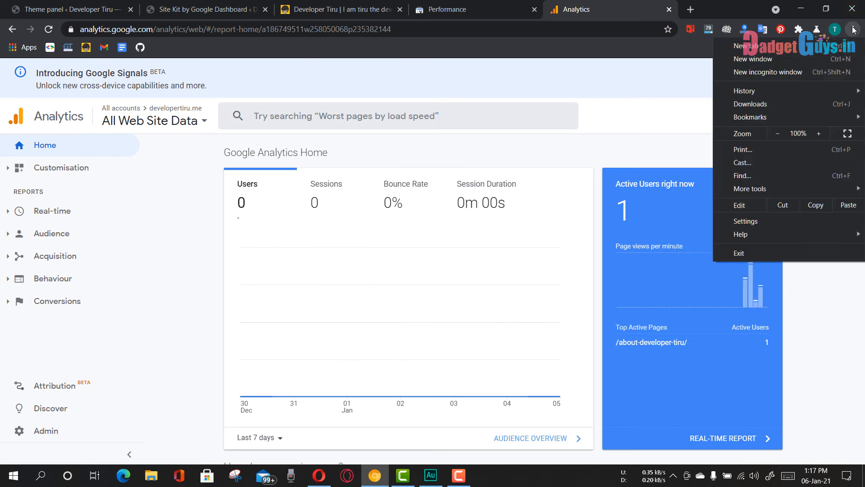
pyautogui.click(808, 75)
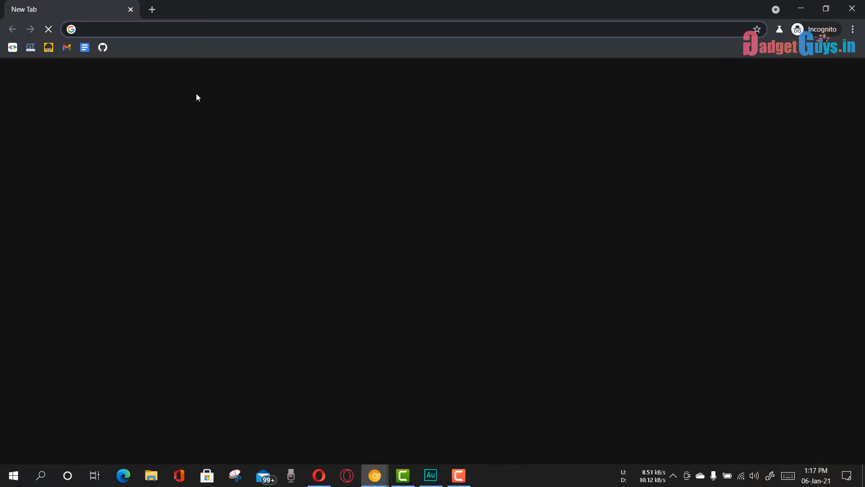
pyautogui.write('deve')
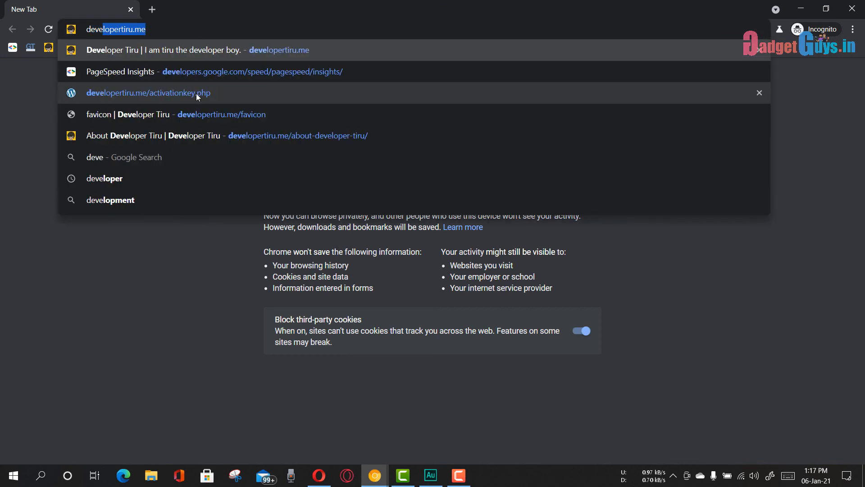
pyautogui.press('Return')
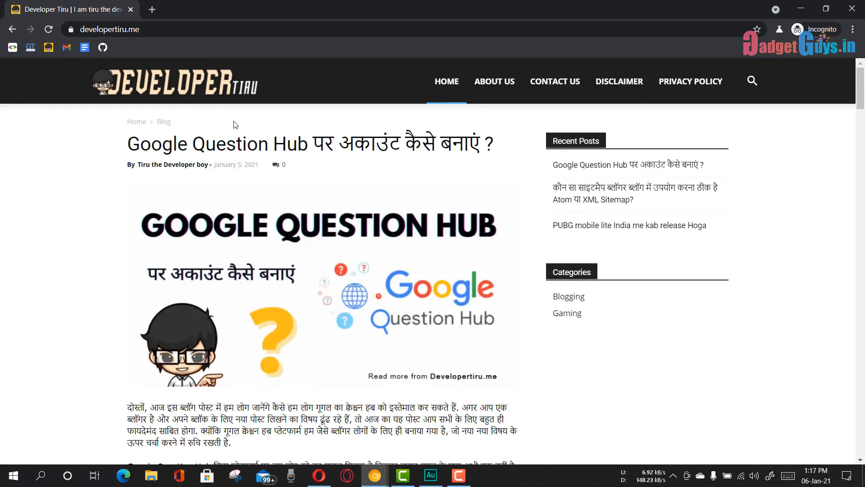
# Step: Return to the Google Analytics home page and check the active users and top active pages for the incognito visit
pyautogui.click(800, 9)
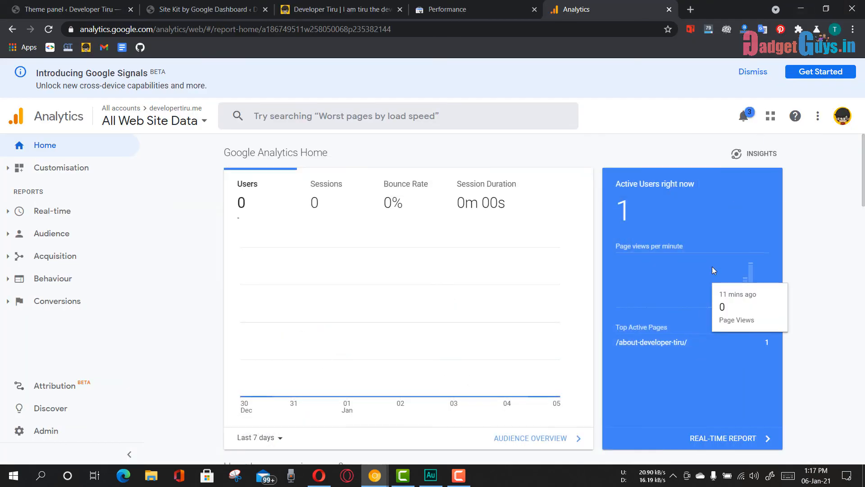
pyautogui.scroll(-4, 705, 261)
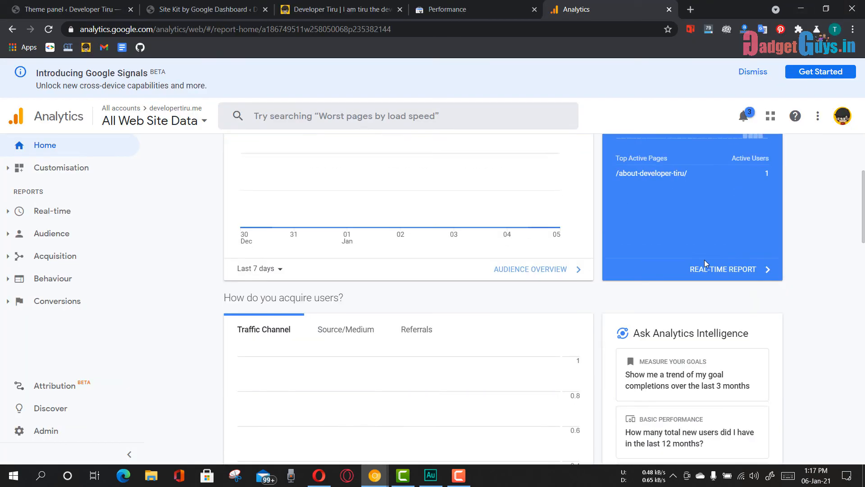
pyautogui.scroll(4, 705, 261)
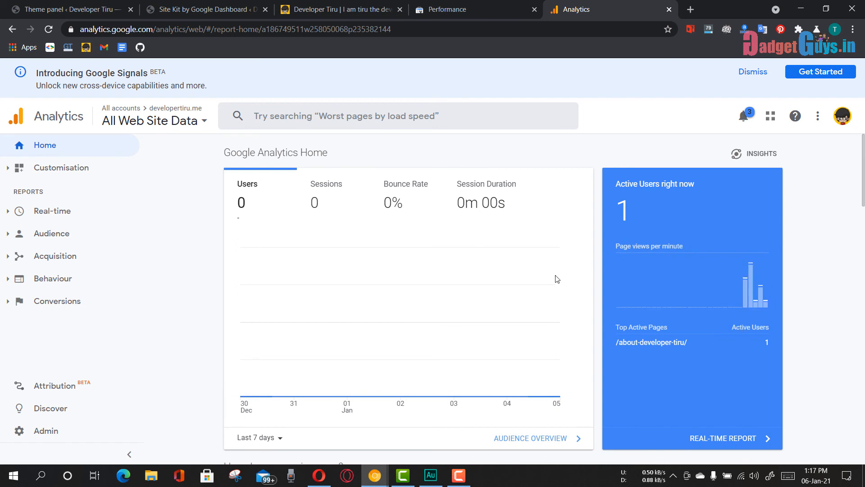
pyautogui.moveTo(557, 274)
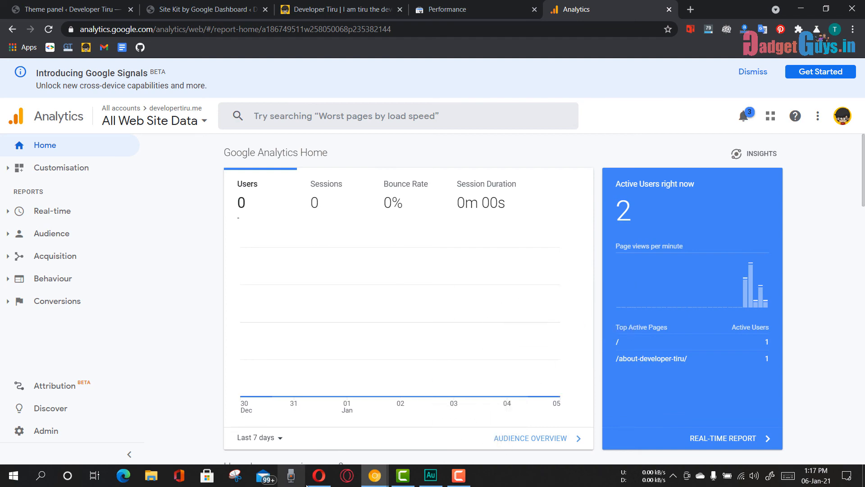
# Step: Switch to Opera, check which extensions have full access to the Developer Tiru site, including Bitdefender Anti-tracker, and return to Google Analytics
pyautogui.click(319, 476)
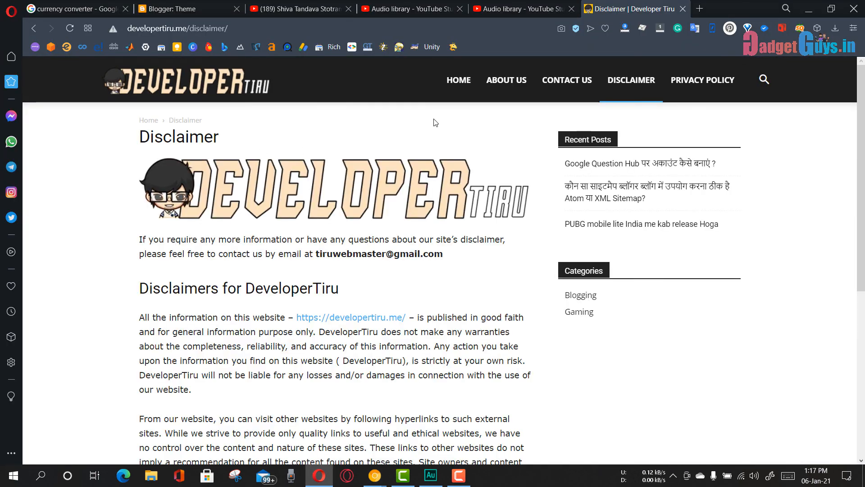
pyautogui.click(836, 28)
pyautogui.click(836, 29)
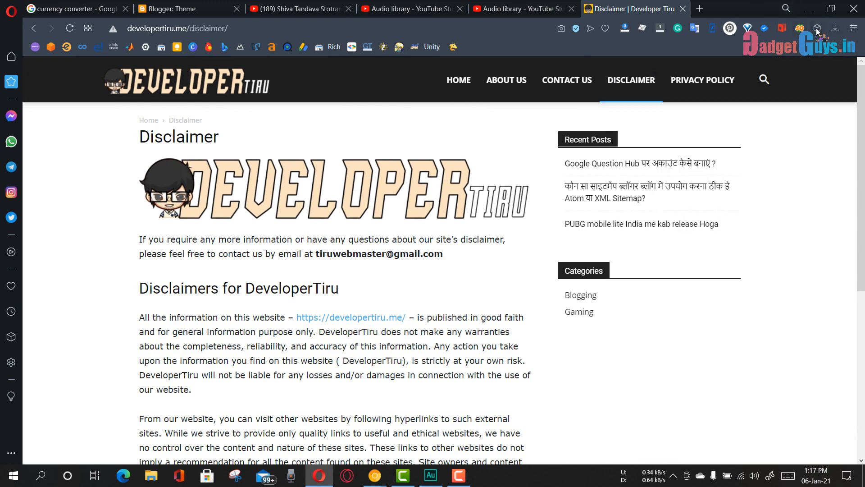
pyautogui.click(817, 29)
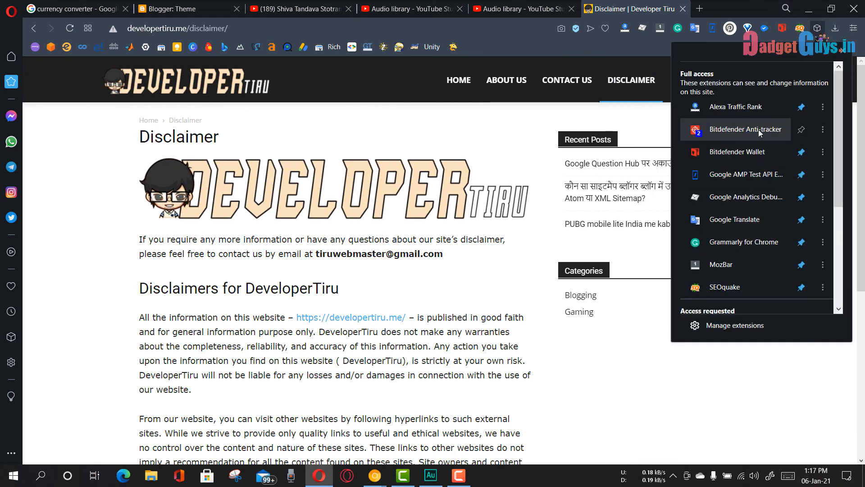
pyautogui.click(745, 2)
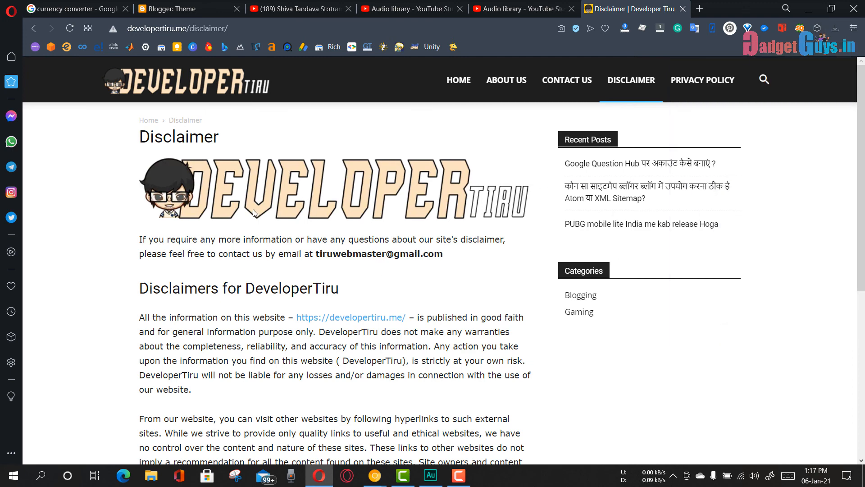
pyautogui.click(809, 7)
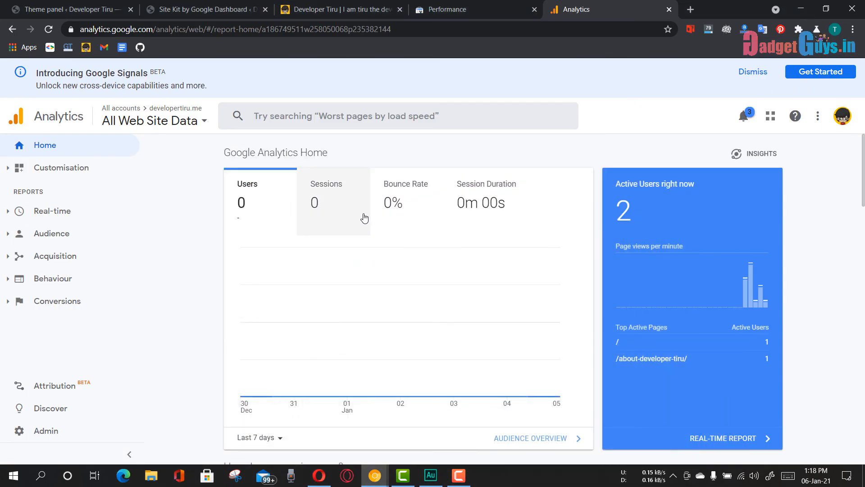
# Step: Compare the Disclaimer page open in Opera and the incognito home page with the active users card in Google Analytics
pyautogui.click(319, 475)
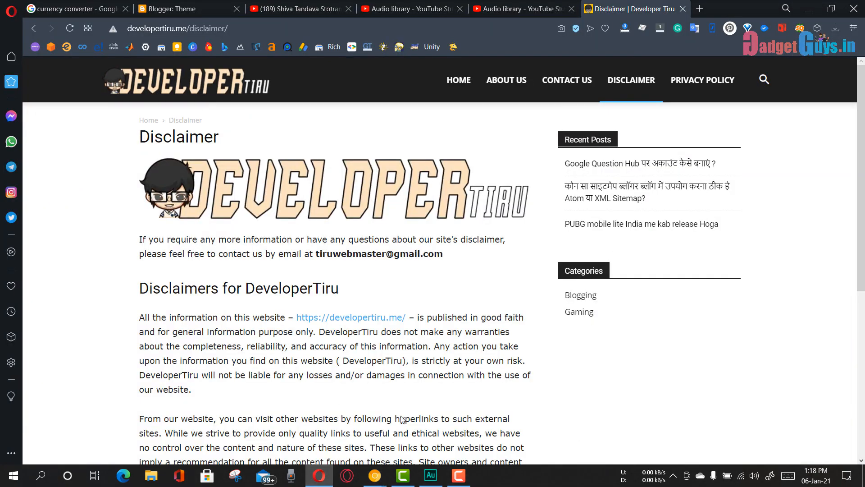
pyautogui.click(319, 475)
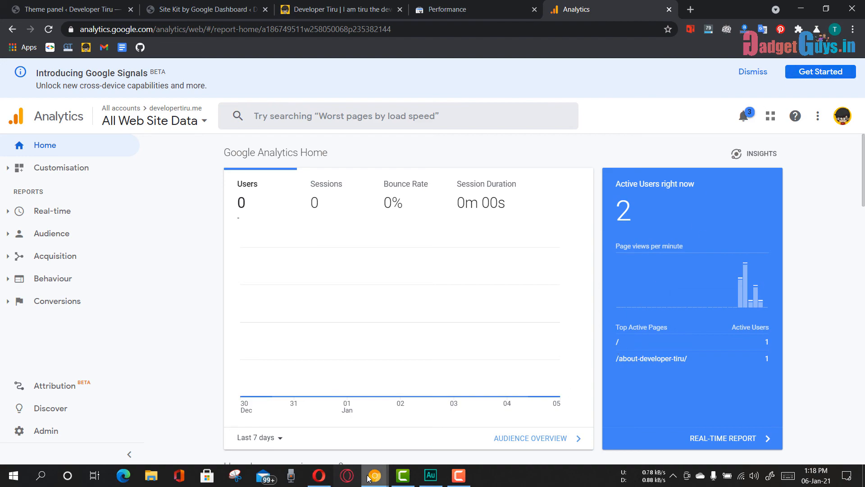
pyautogui.moveTo(369, 478)
pyautogui.click(427, 433)
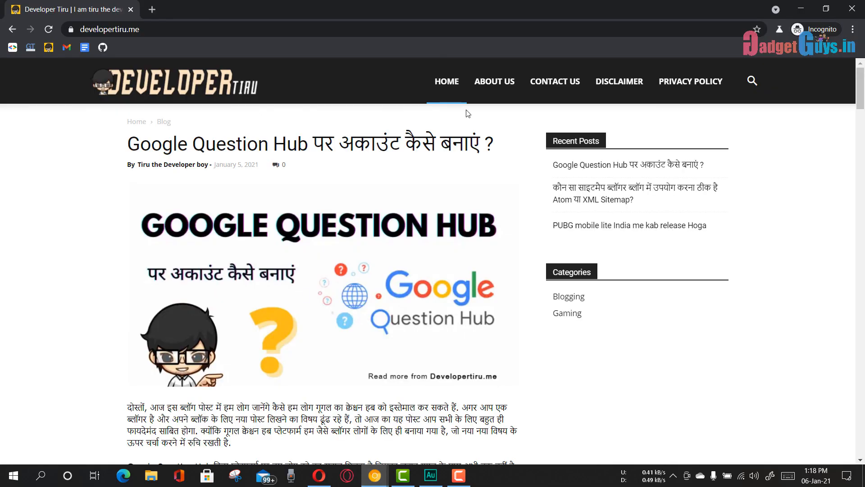
pyautogui.click(800, 9)
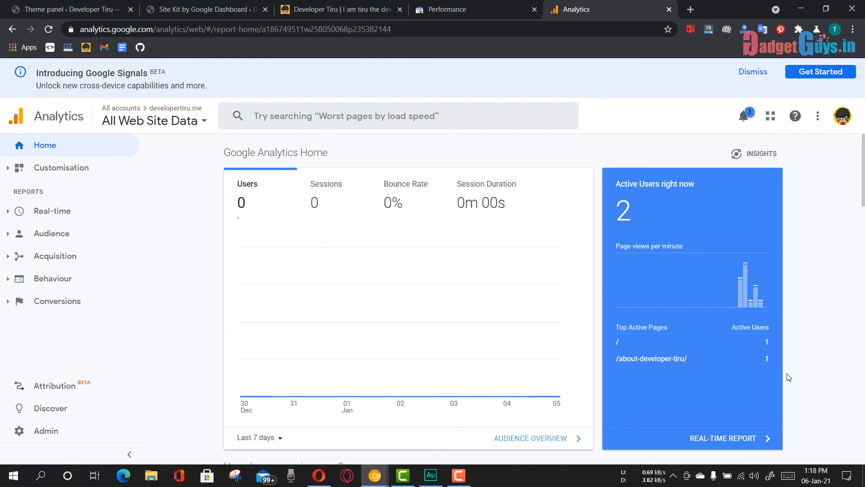
# Step: Reload the Site Kit dashboard in WordPress and review its All Traffic, Search Funnel and Popularity sections
pyautogui.click(28, 6)
pyautogui.click(235, 4)
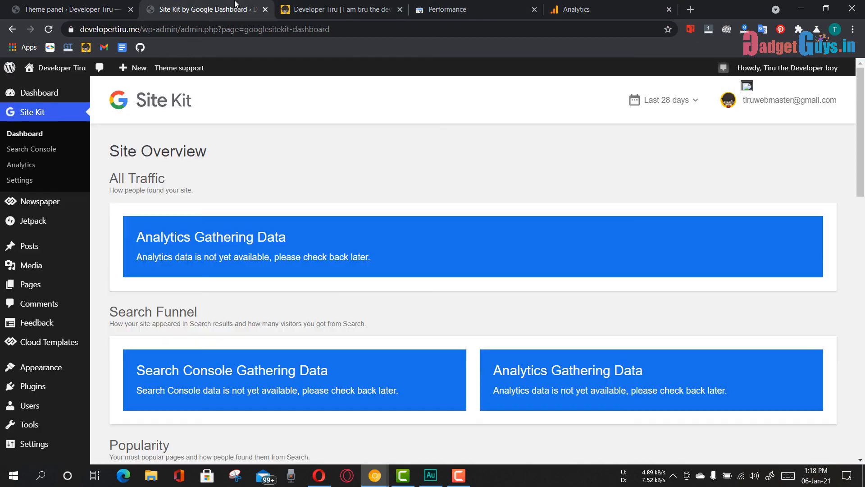
pyautogui.click(41, 137)
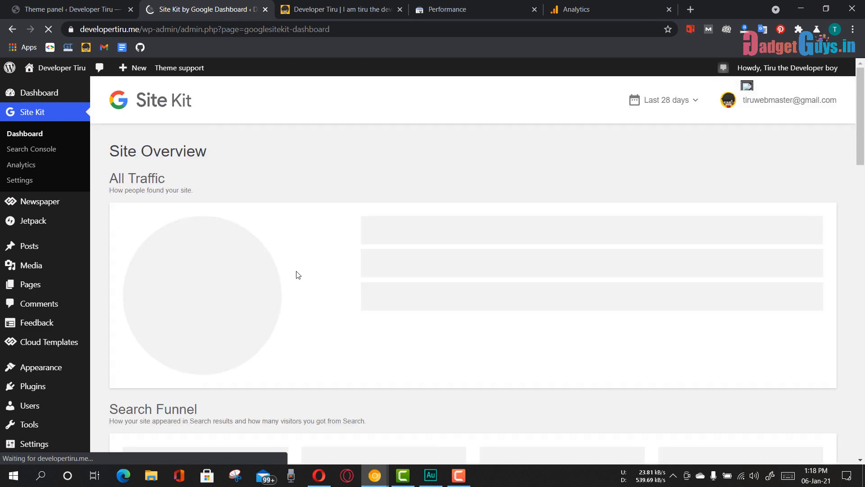
pyautogui.scroll(-2, 450, 325)
pyautogui.scroll(-4, 450, 323)
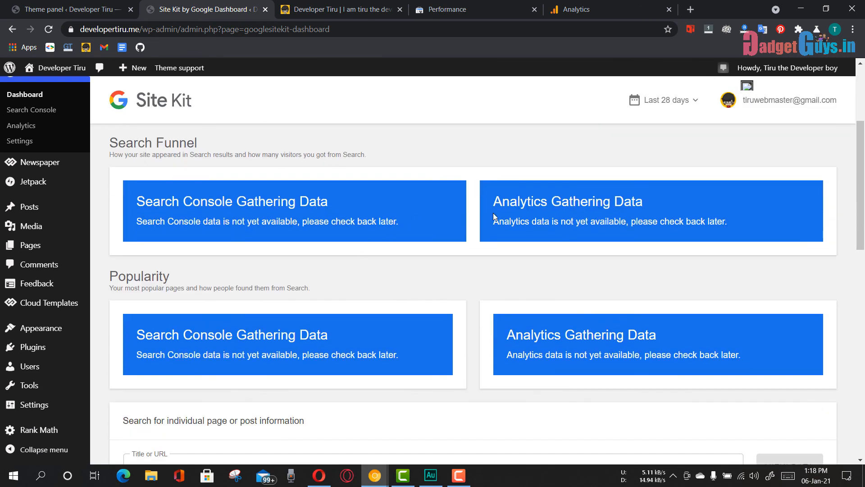
pyautogui.scroll(2, 417, 227)
pyautogui.scroll(2, 422, 237)
pyautogui.scroll(-6, 423, 241)
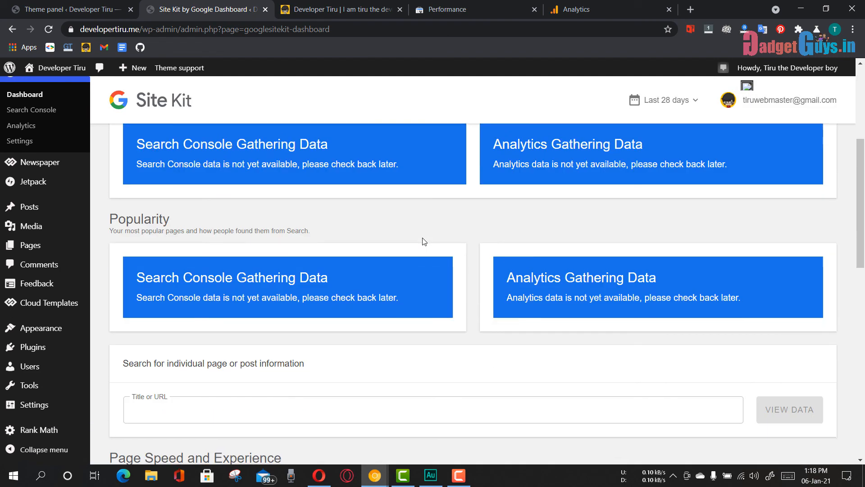
pyautogui.scroll(4, 423, 271)
pyautogui.scroll(4, 423, 270)
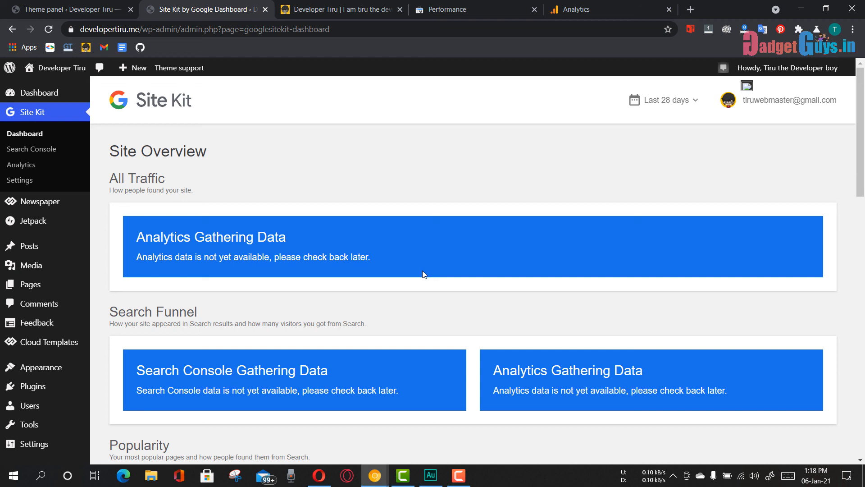
# Step: Open the Search Console page of Site Kit
pyautogui.click(29, 152)
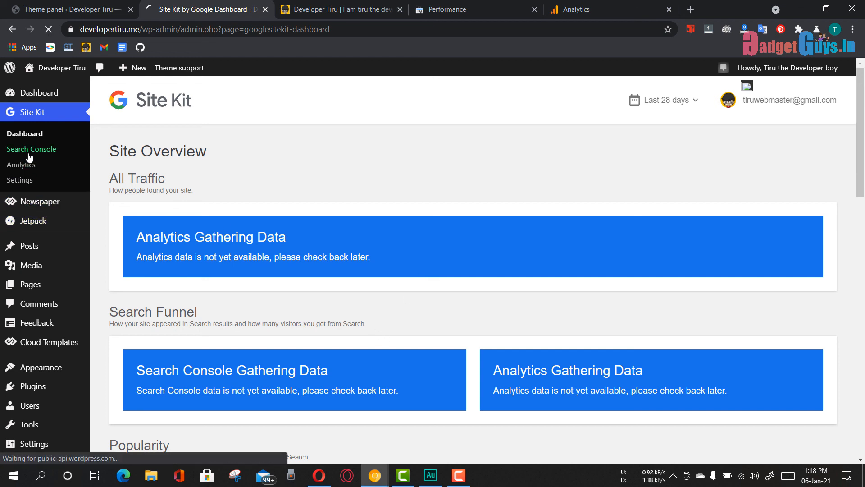